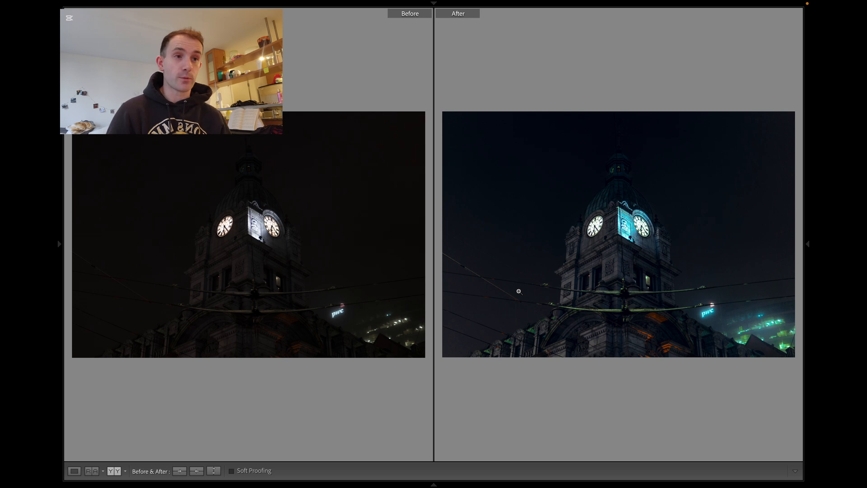
Return to the single-image view and set Exposure to +0.85, Highlights to -26 and Shadows to +24.
mouse_move(682, 3)
key(y)
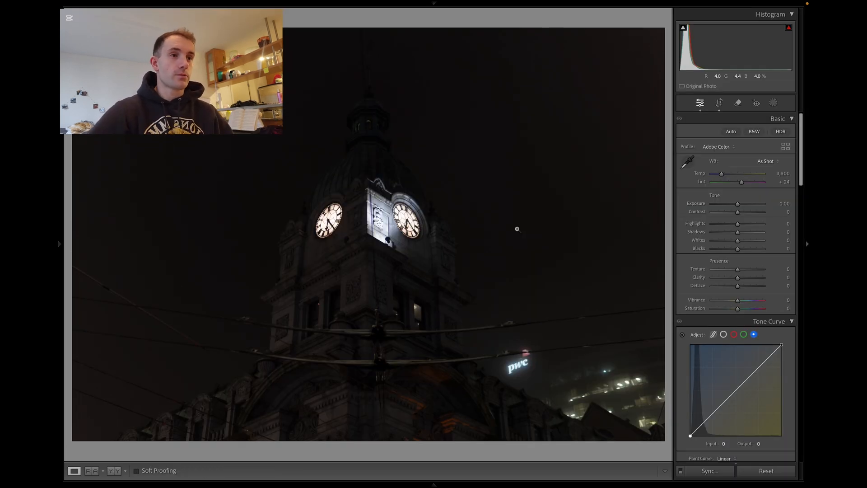
key(i)
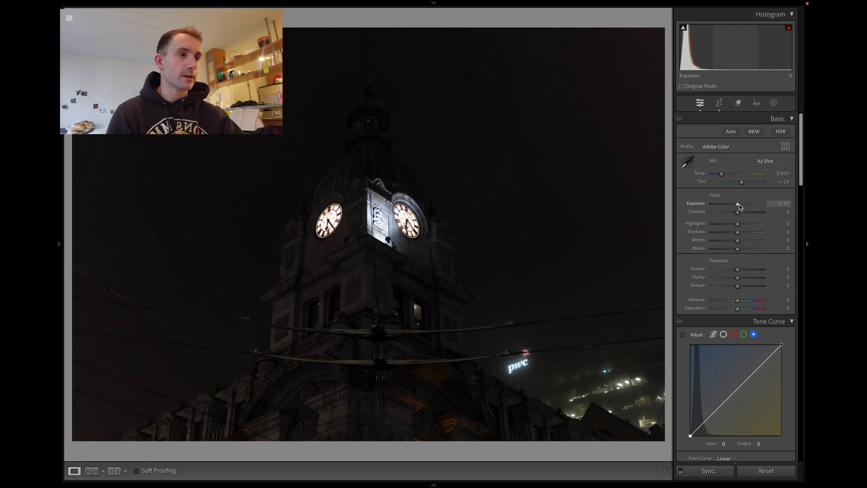
drag(738, 206, 745, 237)
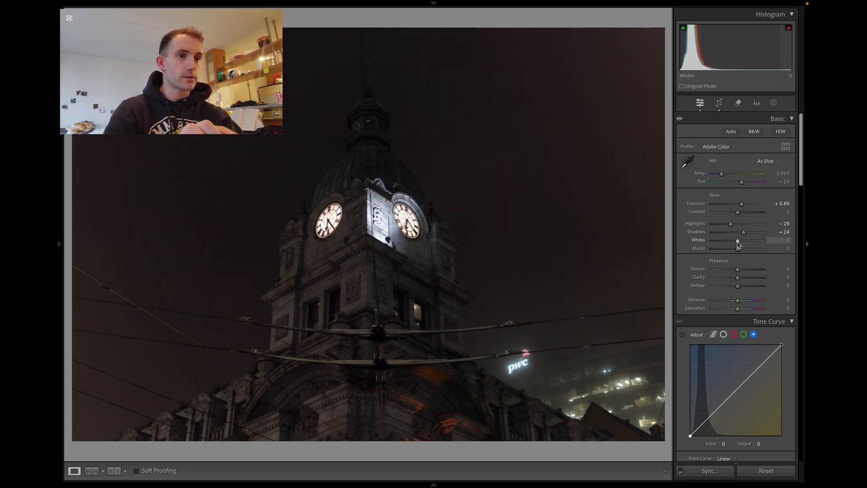
Set Whites to +14 and Blacks to -7 while checking the clipping preview.
alt+click(738, 243)
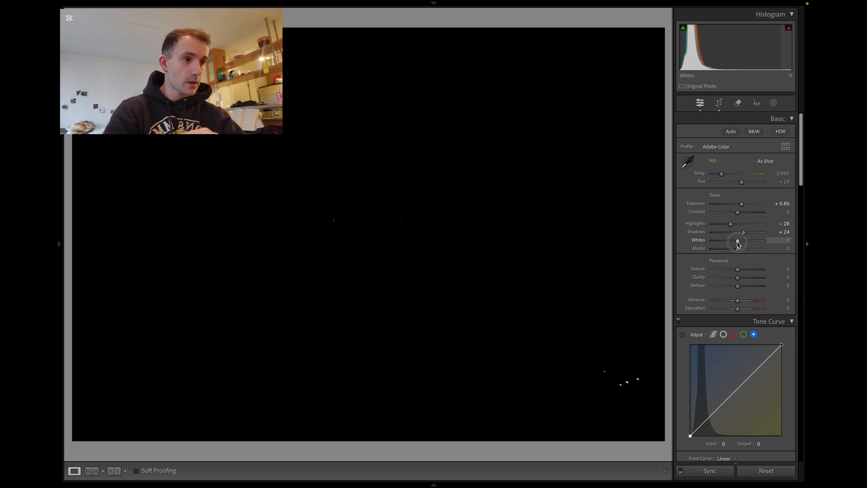
drag(738, 243, 743, 246)
alt+click(743, 246)
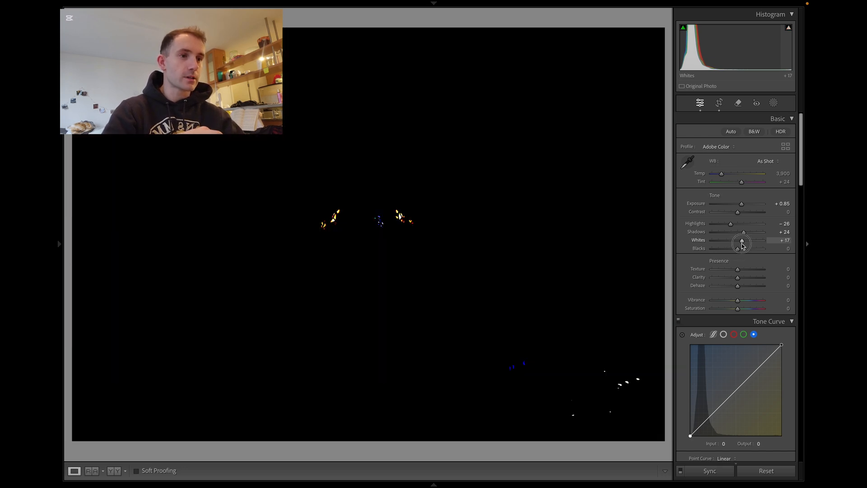
drag(743, 246, 740, 245)
alt+click(738, 251)
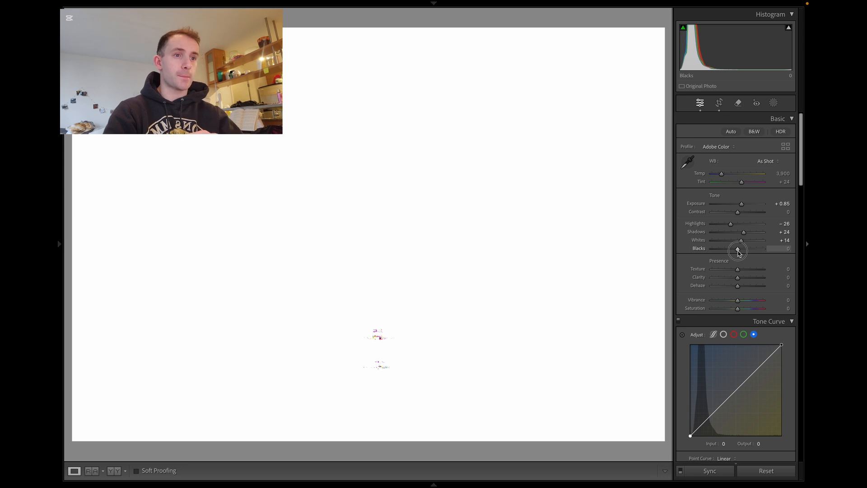
drag(739, 253, 737, 254)
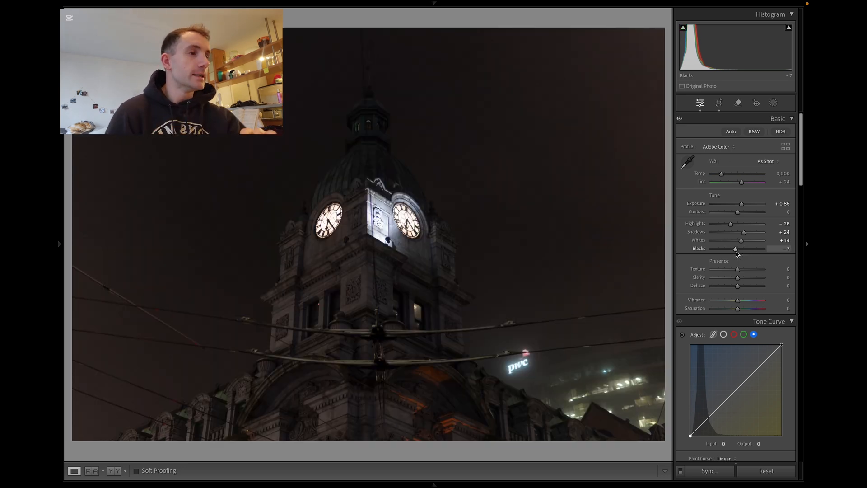
Set Texture, Clarity and Dehaze each to +10.
drag(801, 185, 801, 195)
click(788, 210)
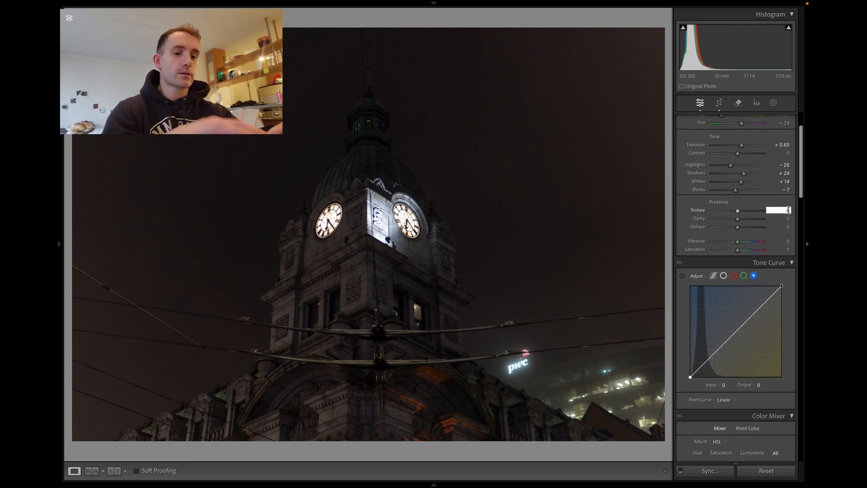
text(10)
key(Tab)
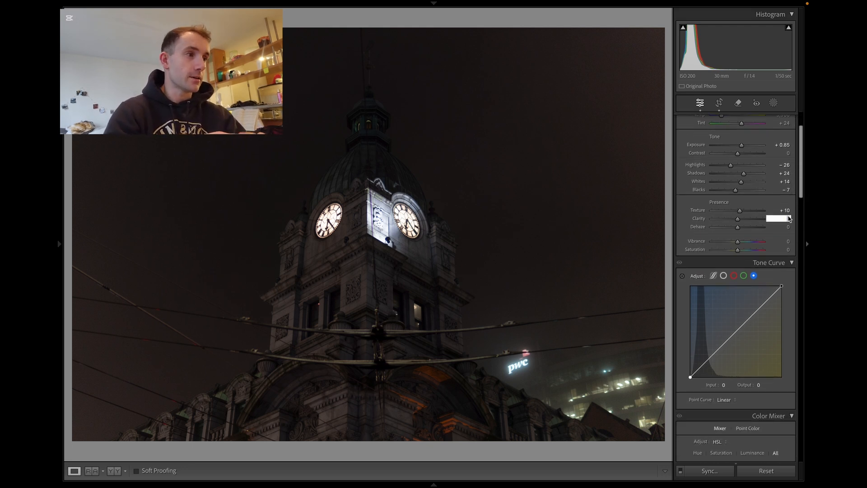
text(10)
click(788, 226)
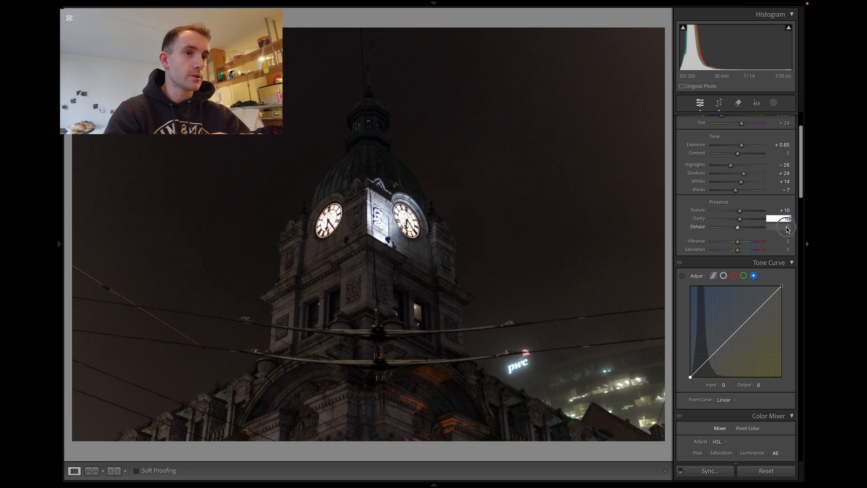
text(10)
key(Return)
Toggle the Basic panel adjustments off and on to compare the edits.
scroll(803, 185, up, 3)
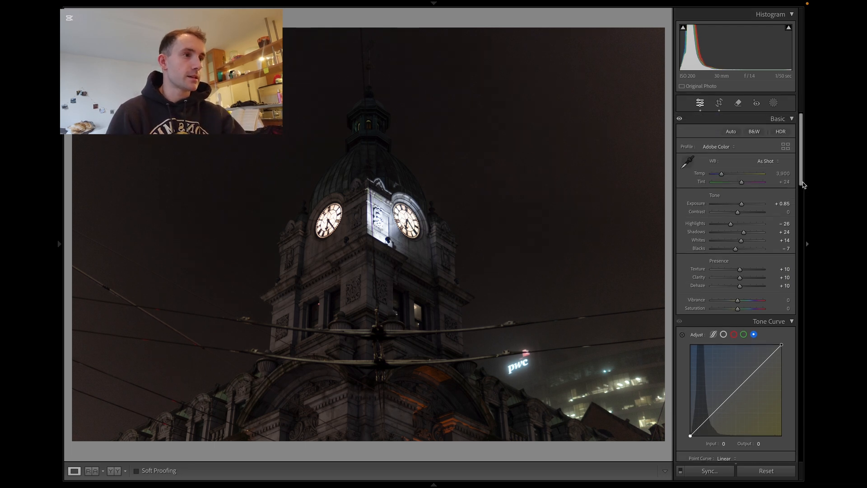
click(680, 120)
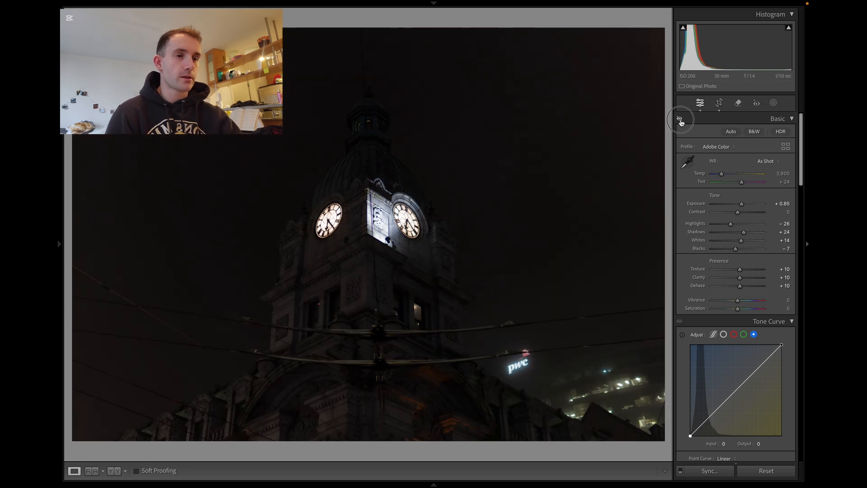
click(680, 119)
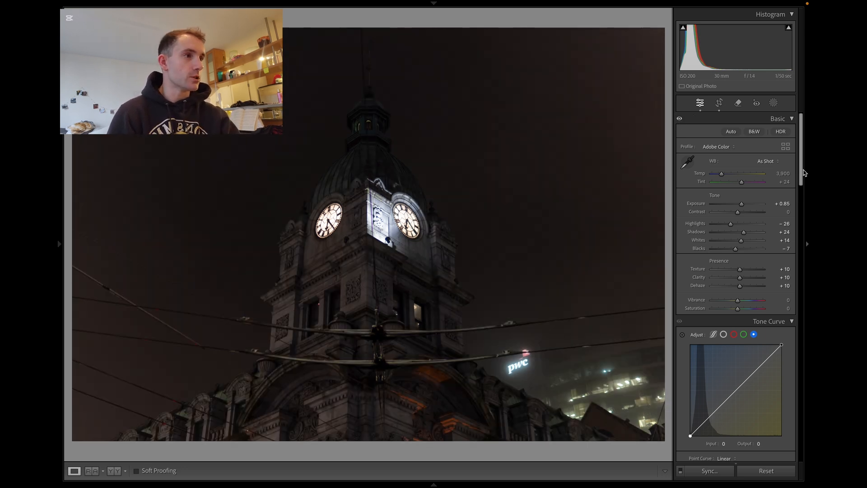
Set Vibrance to +55.
drag(801, 172, 802, 198)
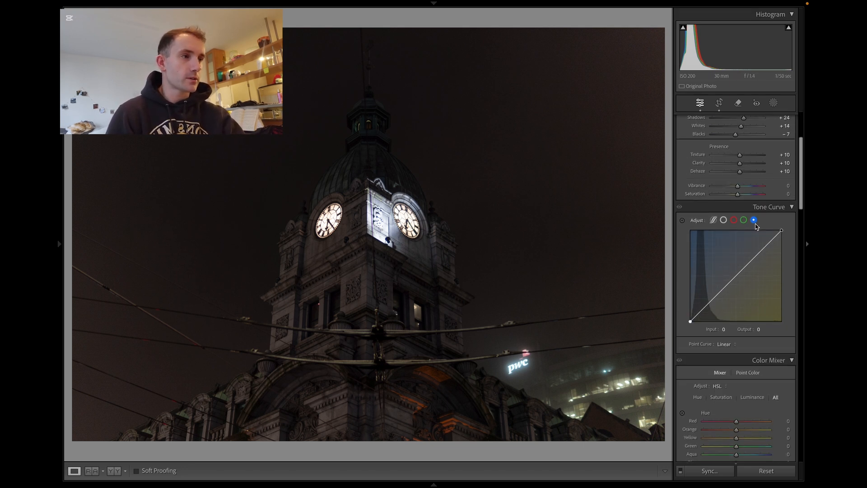
click(744, 187)
mouse_move(744, 189)
mouse_down()
mouse_move(765, 188)
mouse_move(753, 195)
mouse_up()
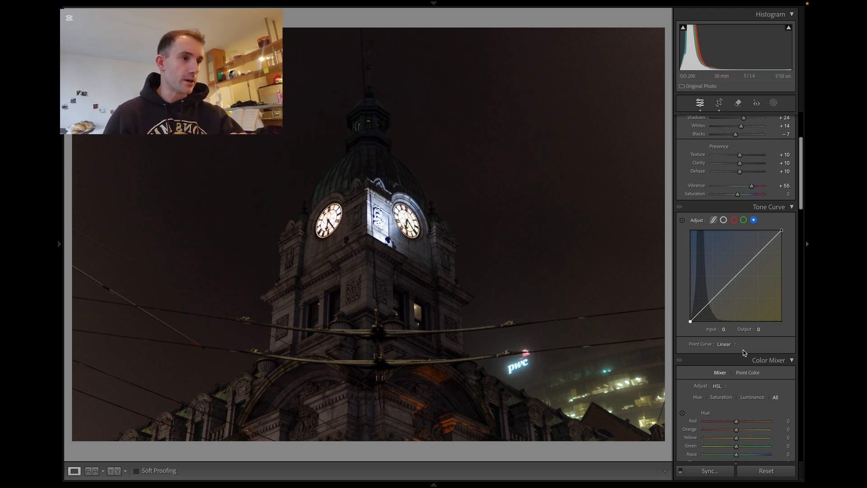
Add several points to the RGB point curve and raise the upper midtone point into a gentle S-curve.
click(723, 220)
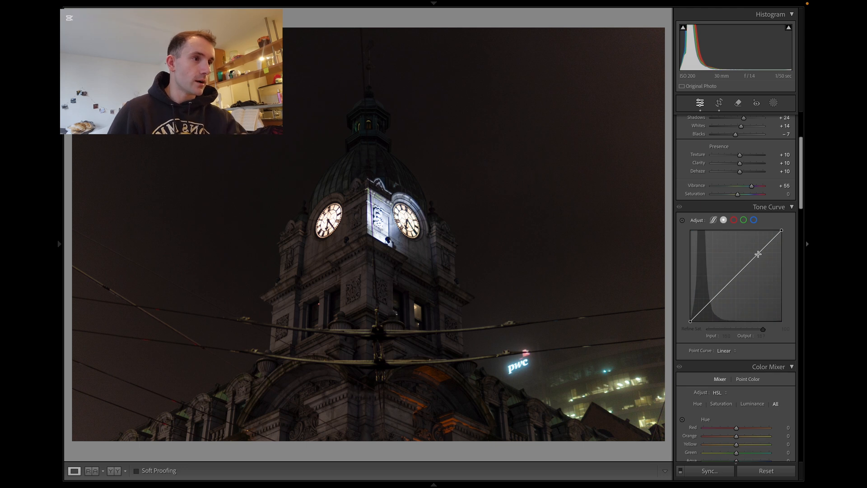
click(758, 255)
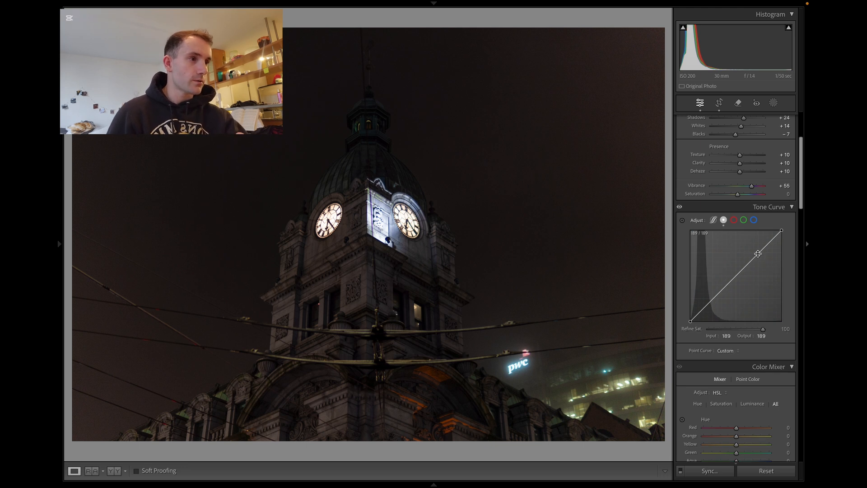
click(736, 276)
click(713, 299)
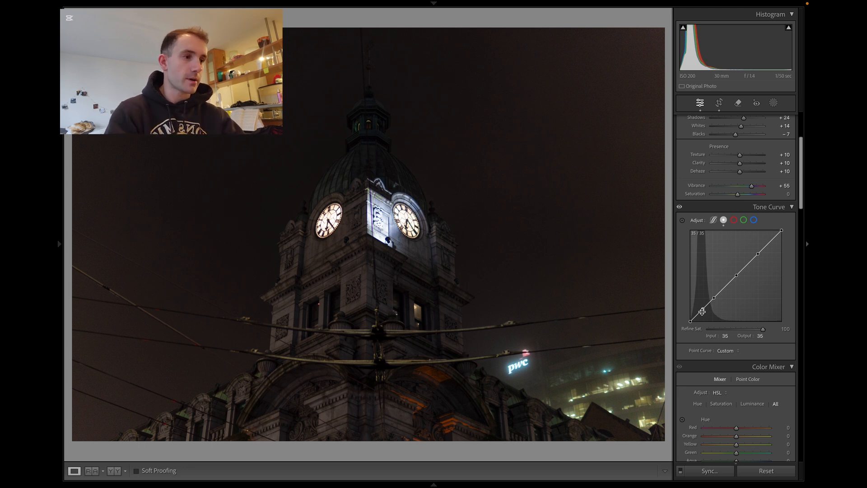
click(701, 311)
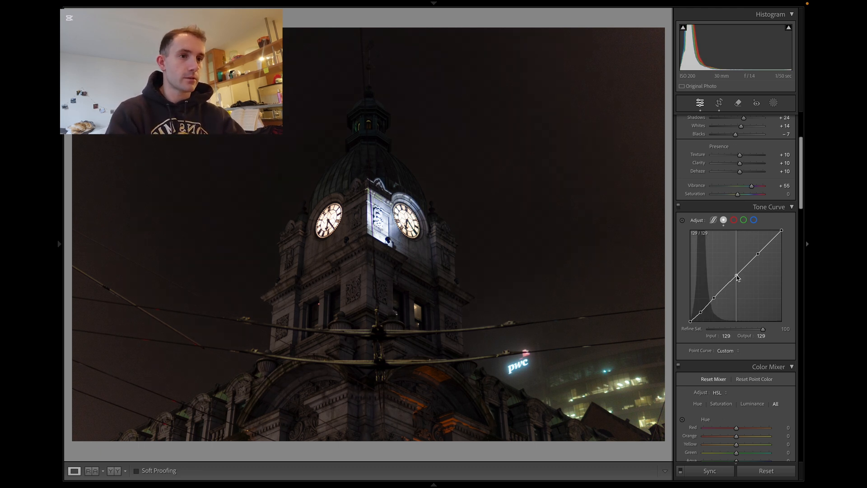
drag(732, 272, 751, 258)
On the blue channel curve, lift the black point output to 3.
key(alt)
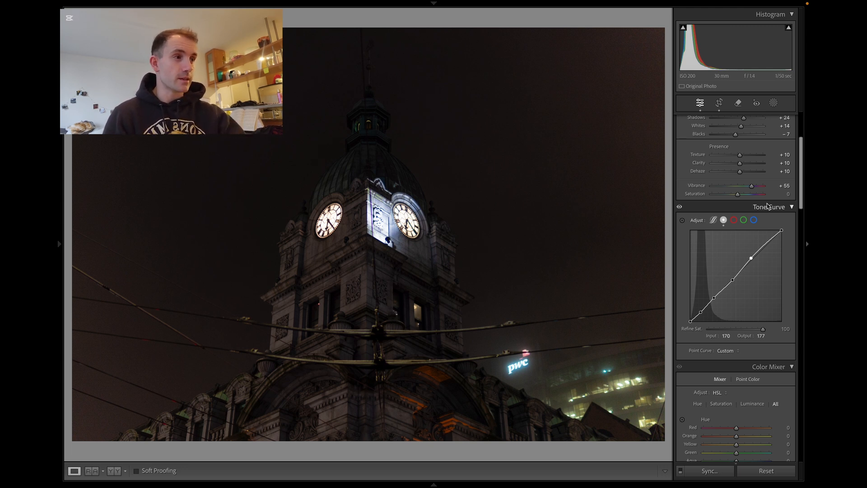
click(756, 222)
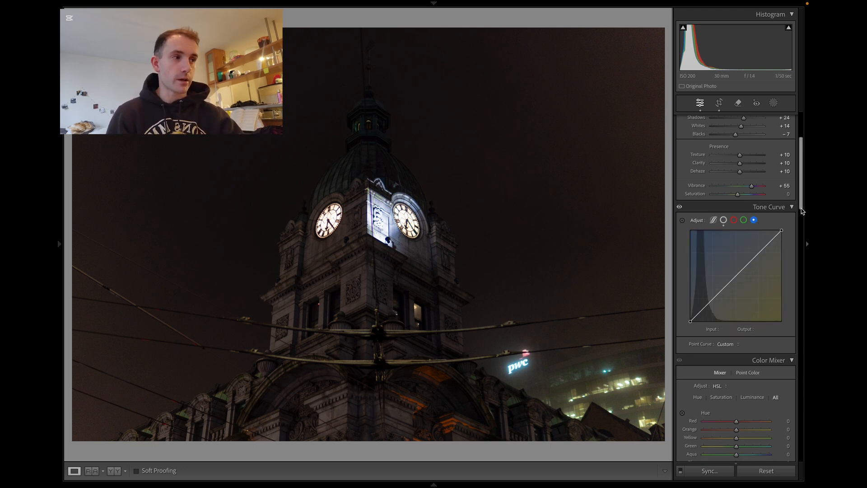
mouse_move(802, 211)
mouse_down()
mouse_move(803, 247)
mouse_move(799, 182)
mouse_move(801, 204)
mouse_move(791, 216)
mouse_up()
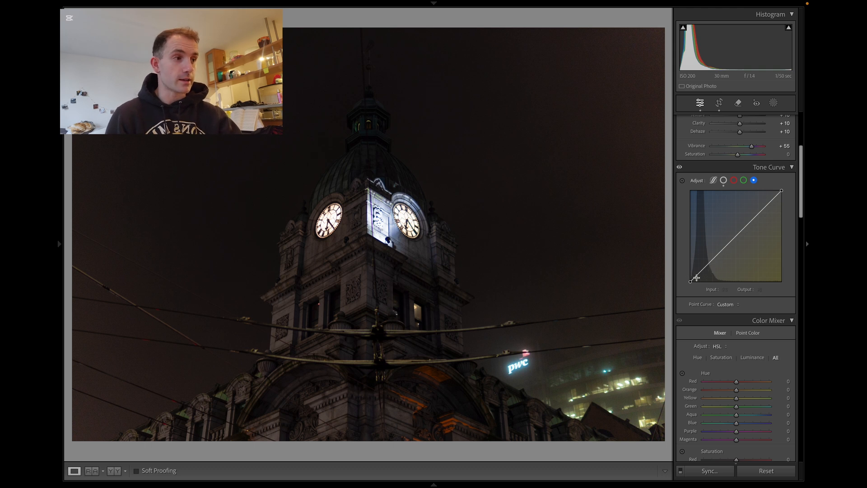
mouse_move(691, 282)
mouse_down()
mouse_move(681, 275)
mouse_move(680, 284)
mouse_up()
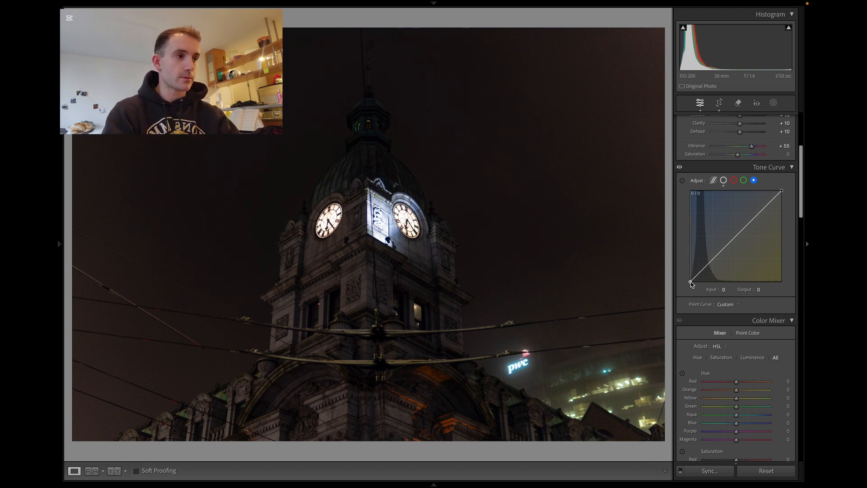
drag(691, 282, 681, 251)
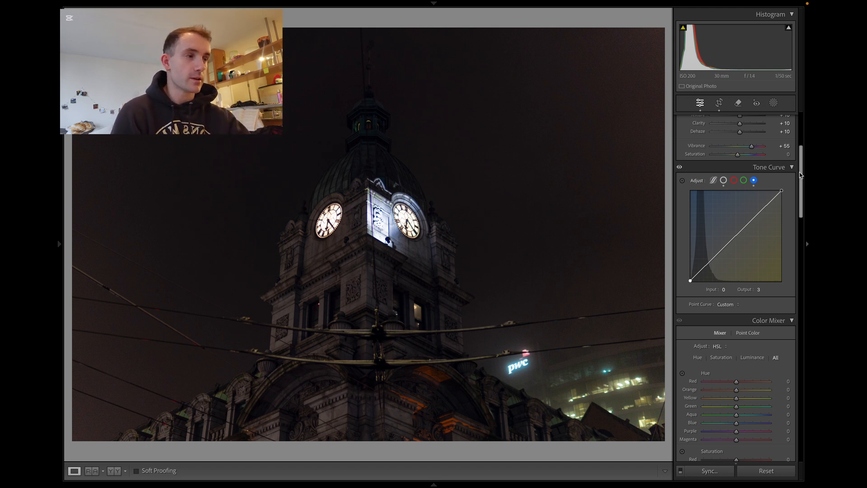
Set HSL hue: Red +20, Orange -7, Yellow +23, Green -48, Blue -10, Purple +13.
drag(801, 177, 798, 217)
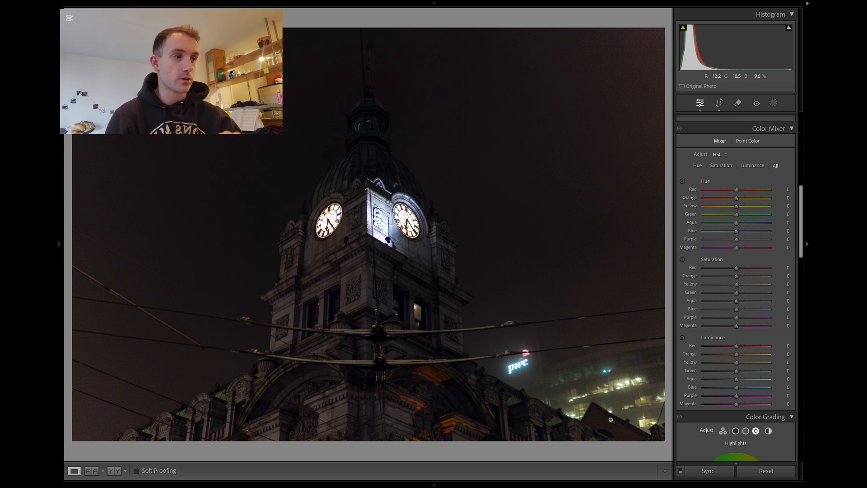
mouse_move(736, 190)
mouse_down()
mouse_move(760, 204)
mouse_move(743, 196)
mouse_up()
mouse_move(736, 198)
mouse_down()
mouse_move(724, 201)
mouse_move(734, 200)
mouse_up()
mouse_move(736, 206)
mouse_down()
mouse_move(761, 220)
mouse_move(744, 213)
mouse_up()
drag(736, 214, 733, 233)
mouse_move(736, 240)
mouse_down()
mouse_move(724, 243)
mouse_move(746, 244)
mouse_up()
Set HSL saturation Red +22, Orange -8, Yellow +17, Green +41, Aqua -95, Blue +24 and luminance Orange +37, Yellow +36, Green +28, Aqua +100.
drag(737, 268, 744, 271)
mouse_move(736, 277)
mouse_down()
mouse_move(779, 282)
mouse_move(742, 285)
mouse_up()
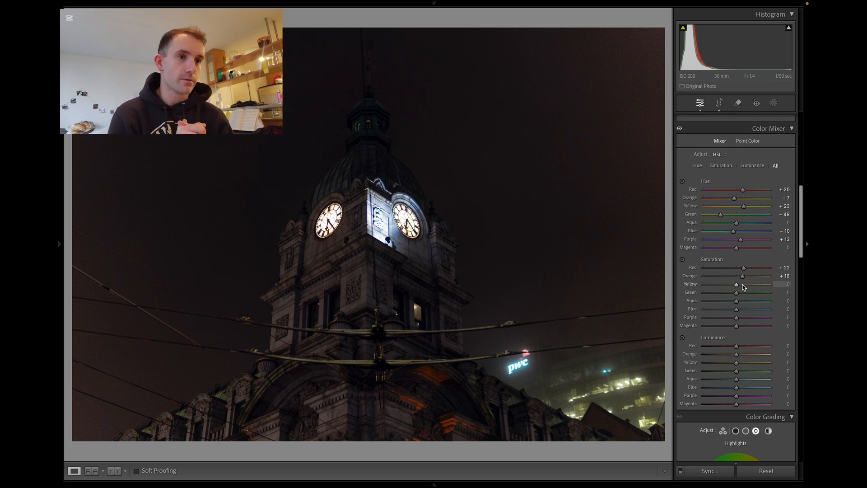
drag(744, 287, 808, 303)
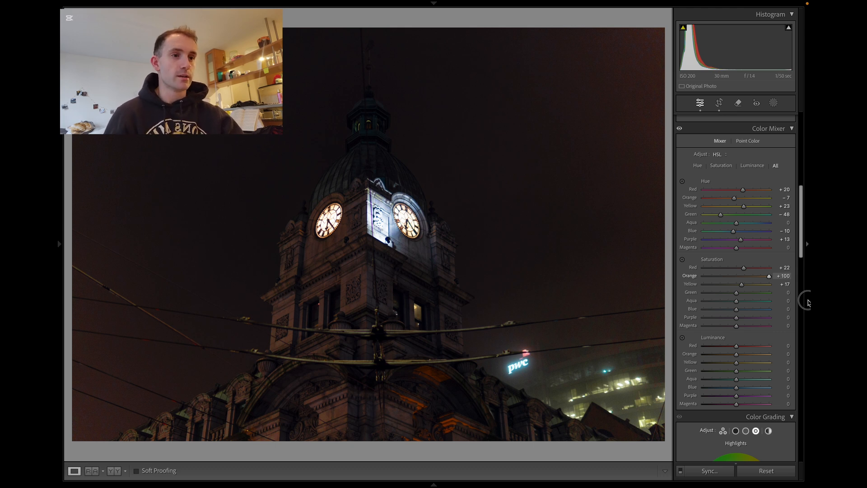
drag(808, 303, 738, 294)
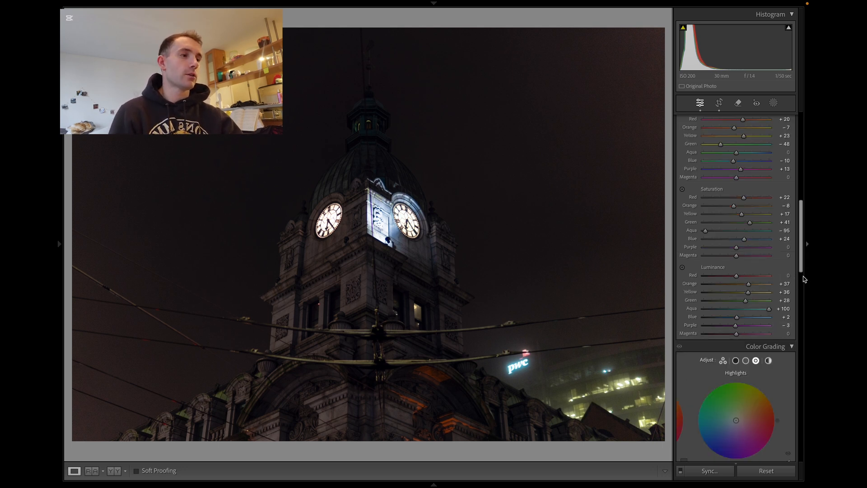
Tint the shadows in Color Grading toward blue with hue 211 and saturation 41.
scroll(801, 276, down, 5)
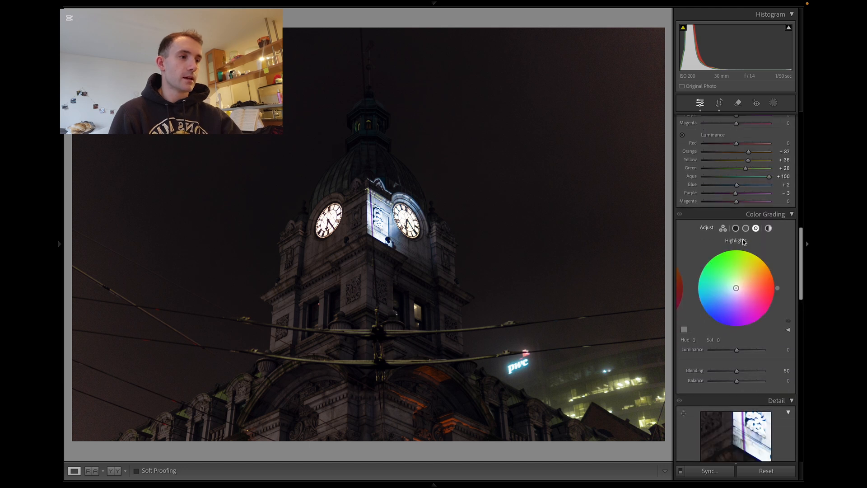
click(736, 229)
click(747, 230)
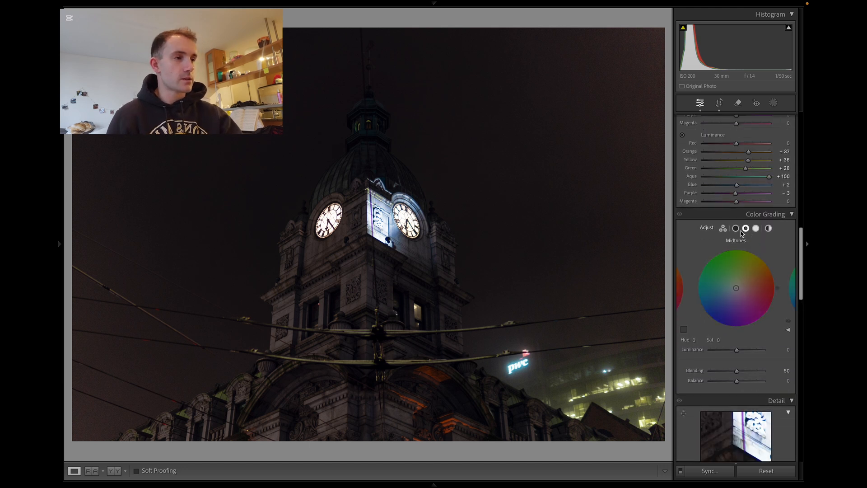
click(736, 231)
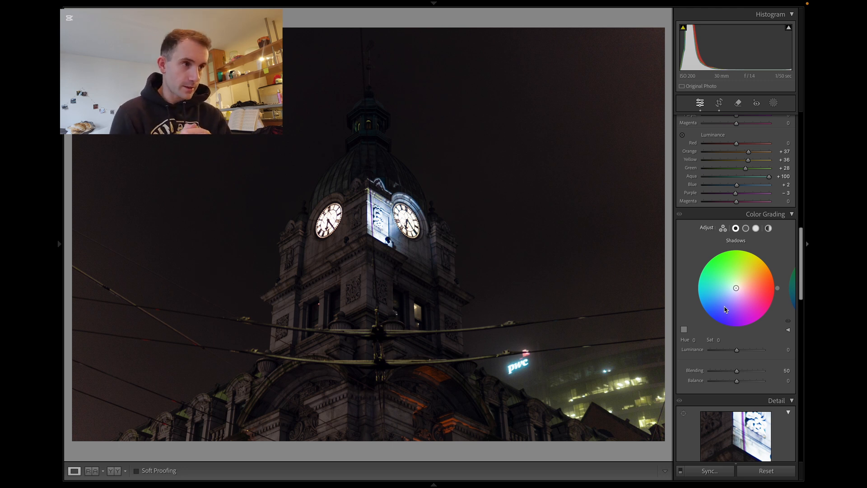
drag(726, 310, 734, 292)
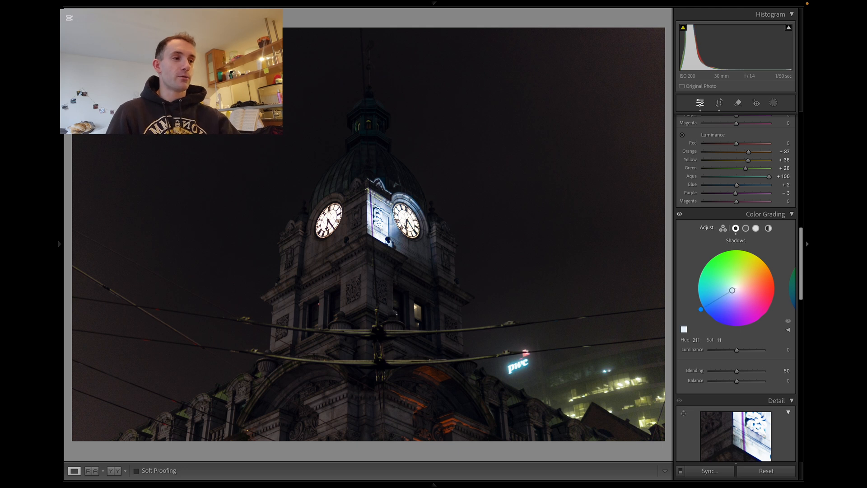
drag(733, 290, 722, 296)
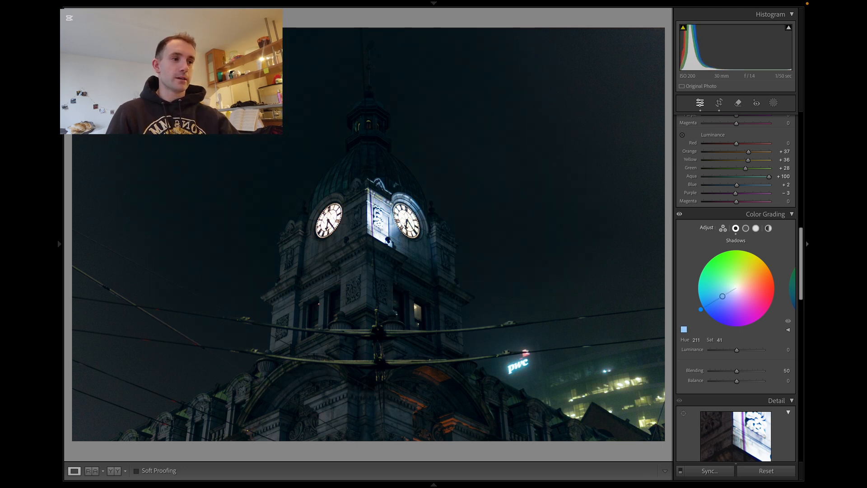
Set the Color Grading midtones luminance to +54.
click(746, 228)
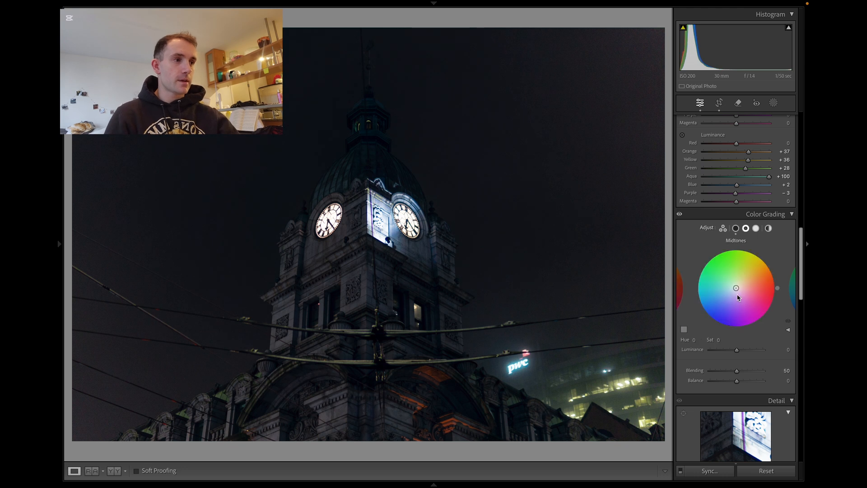
drag(737, 350, 750, 367)
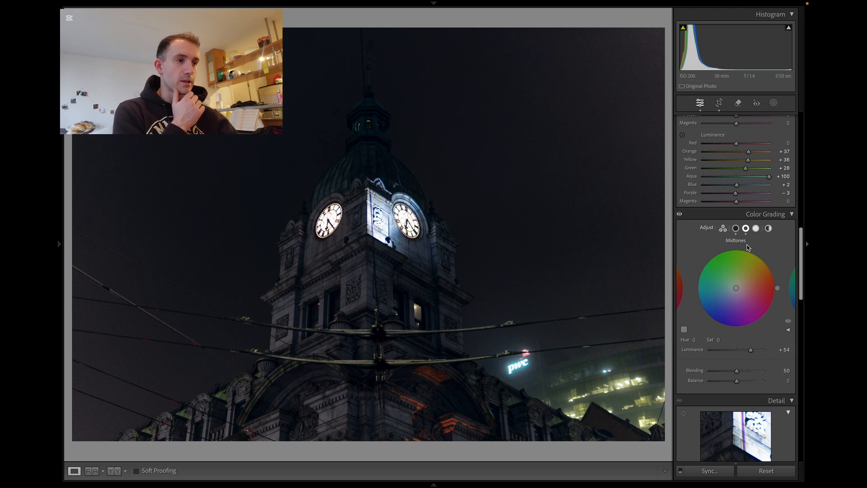
Tint the Color Grading highlights toward blue with hue 214 and saturation 40.
click(757, 229)
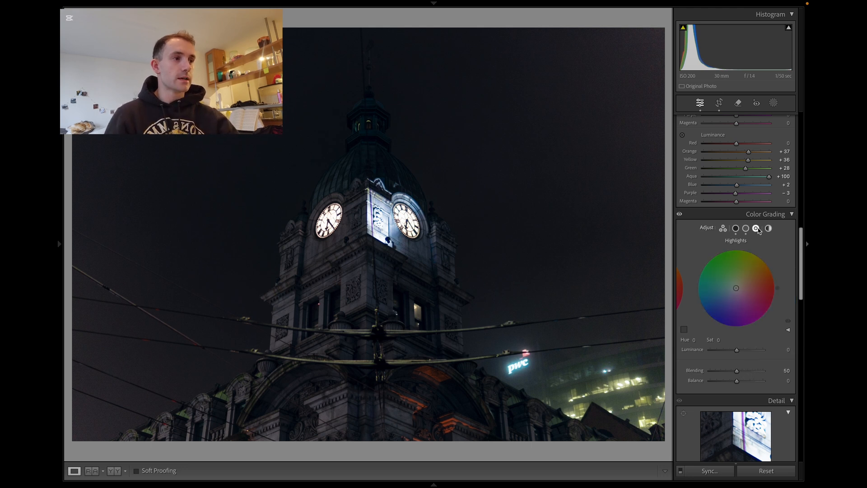
drag(736, 288, 713, 292)
drag(803, 294, 803, 347)
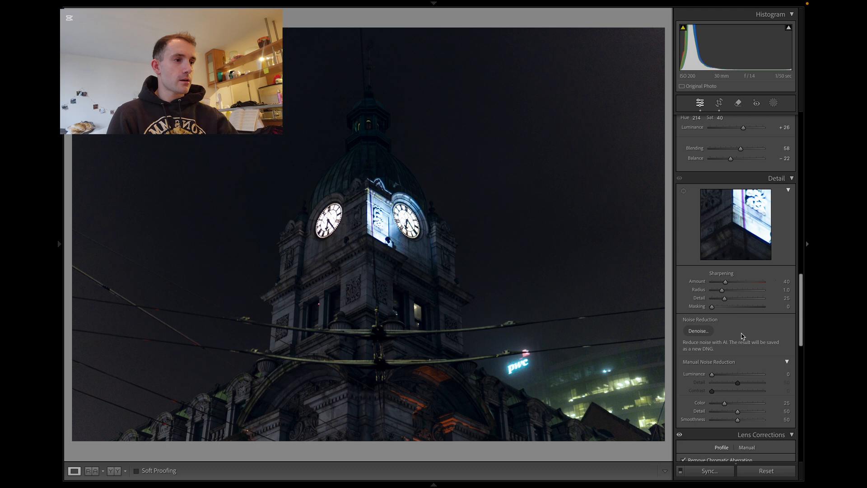
Set the sharpening Masking to 55 while previewing the mask.
click(713, 308)
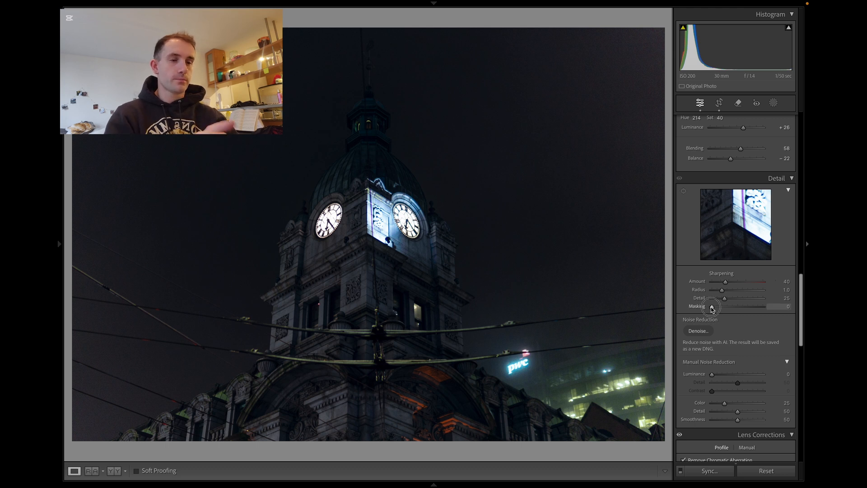
key(alt)
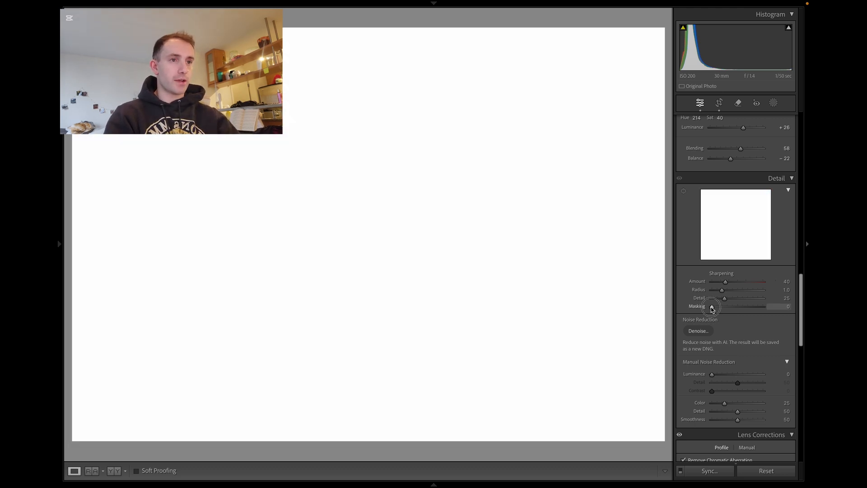
drag(712, 308, 739, 319)
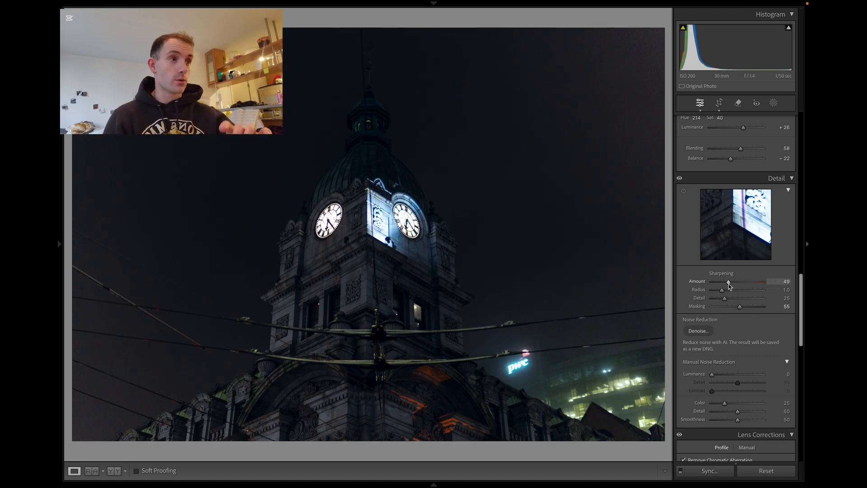
Create a Select Subject mask on the clock tower and add a brush to it.
click(774, 104)
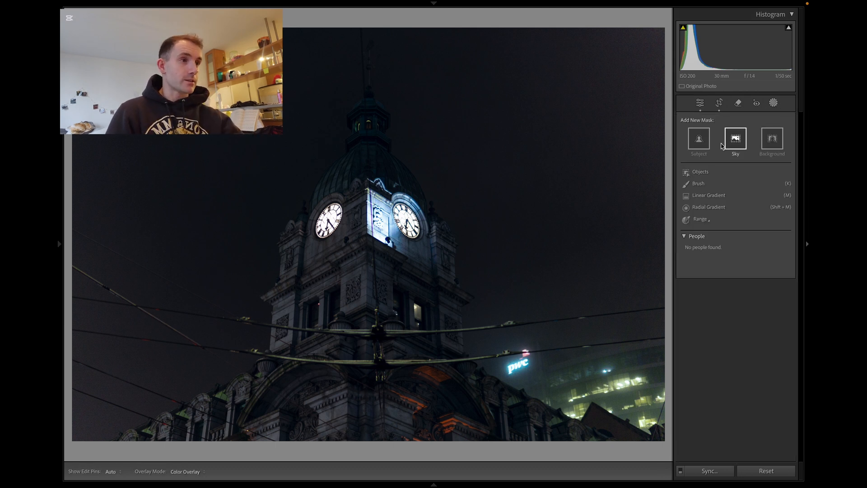
click(700, 140)
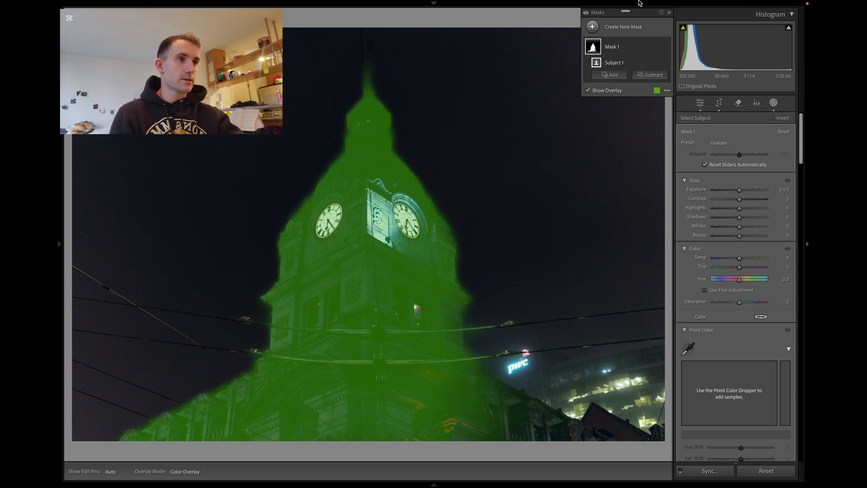
click(620, 76)
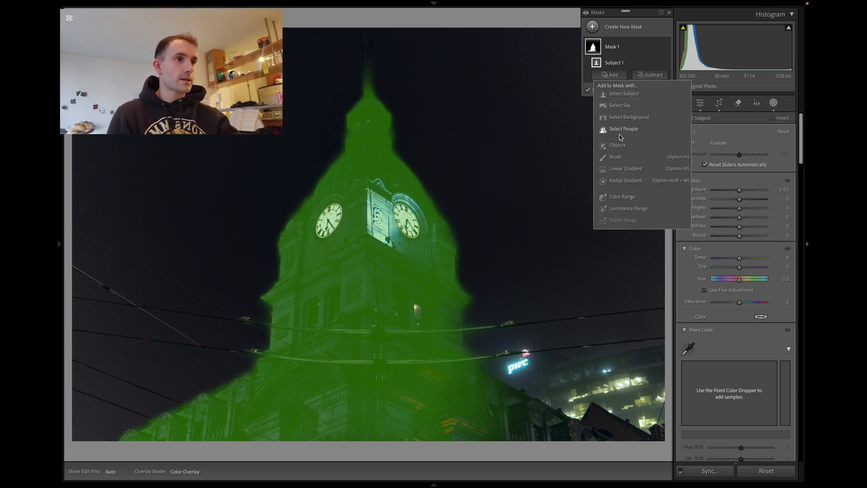
click(616, 156)
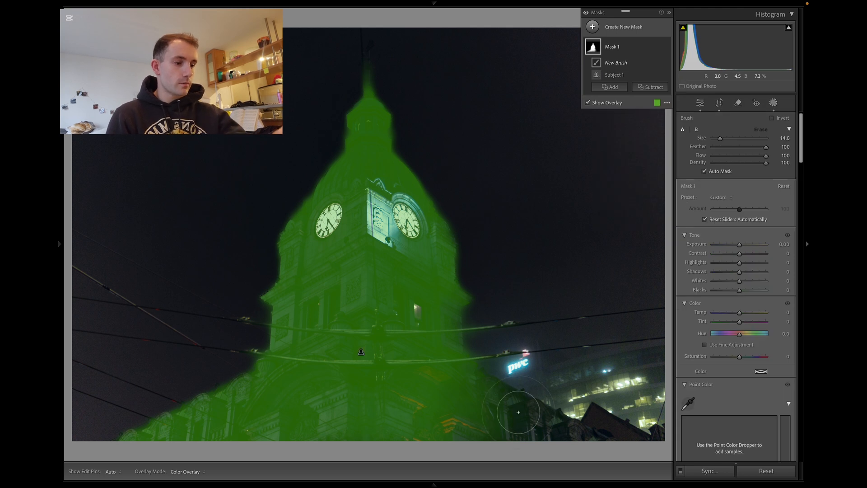
Reduce the brush size and raise the subject mask's exposure to 0.16.
scroll(518, 412, down, 5)
key(h)
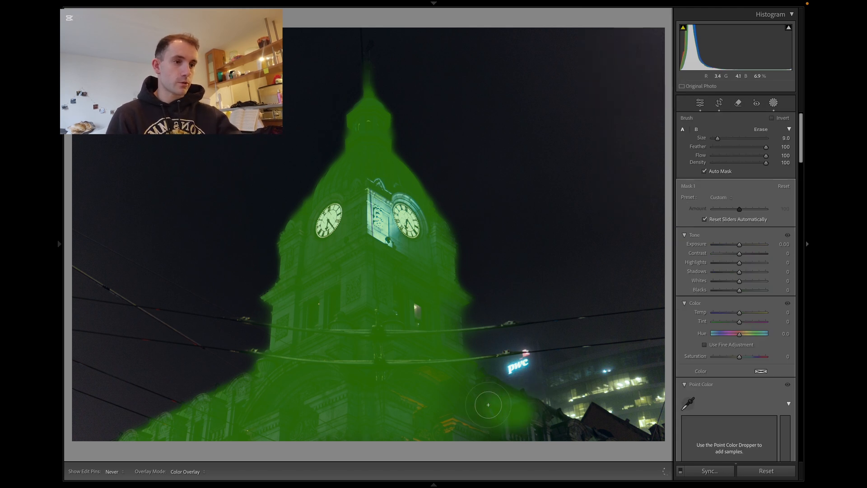
scroll(549, 437, down, 6)
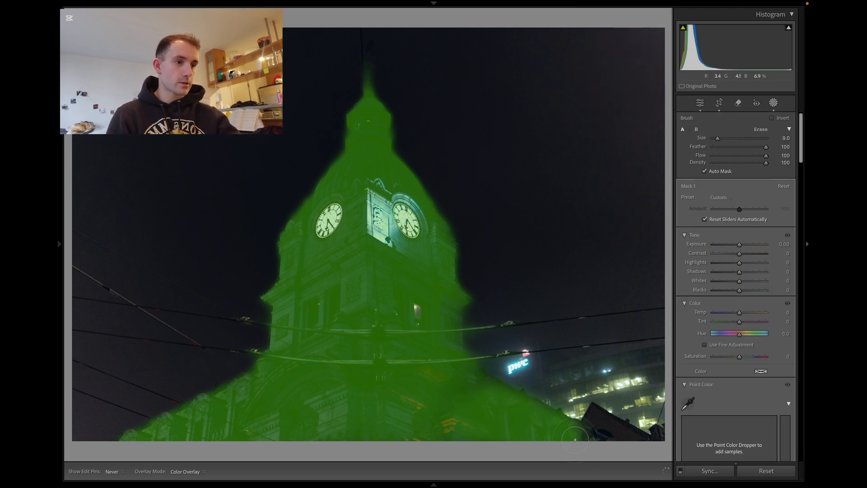
key(h)
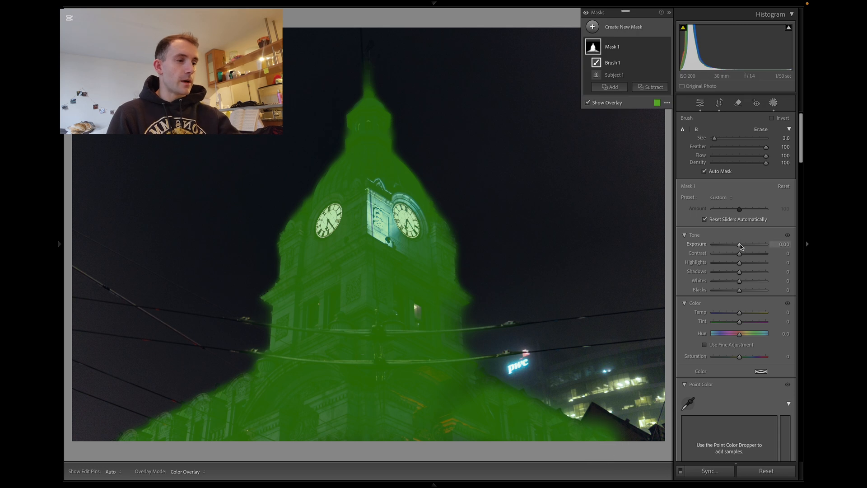
drag(740, 247, 747, 259)
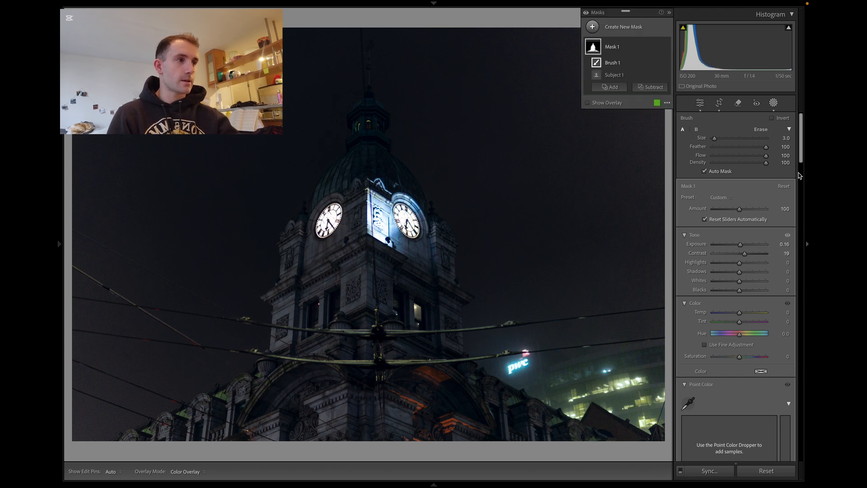
Set the subject mask's Clarity to 24 and toggle the mask on and off to compare.
drag(801, 163, 799, 228)
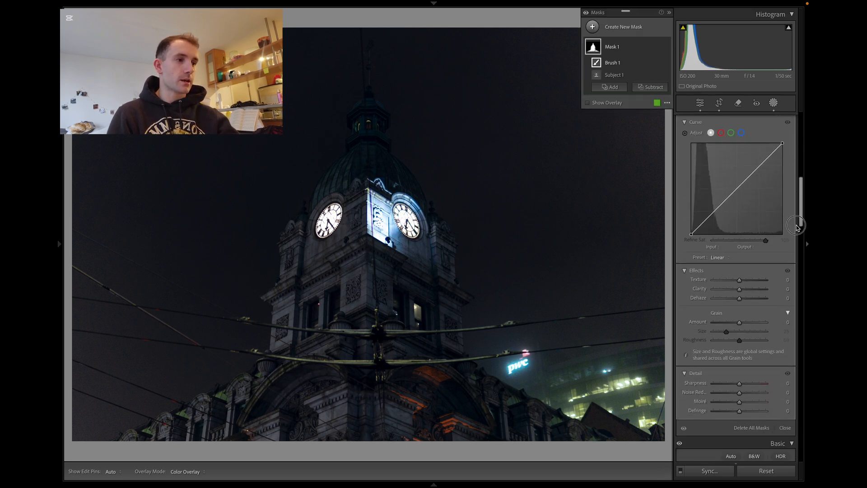
mouse_move(739, 288)
mouse_down()
mouse_move(790, 294)
mouse_move(746, 296)
mouse_up()
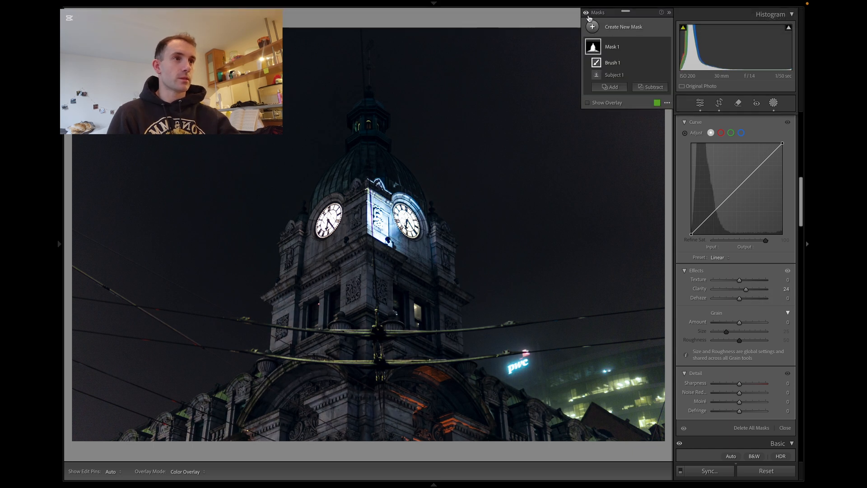
click(587, 14)
click(586, 13)
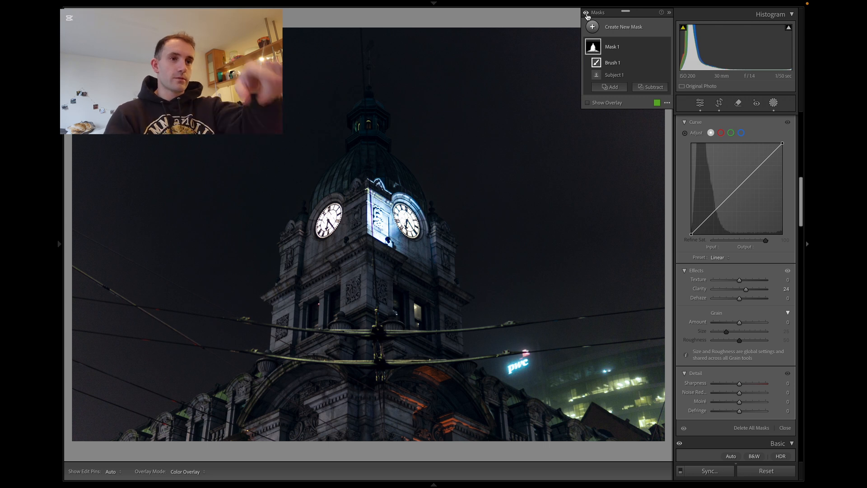
Add an inverted radial gradient around the tower, enlarge it and adjust its feather.
key(shift+m)
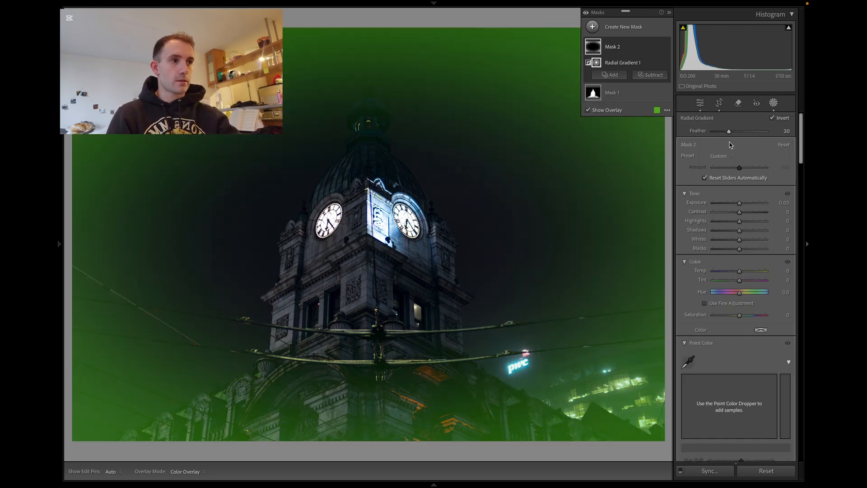
drag(730, 133, 733, 137)
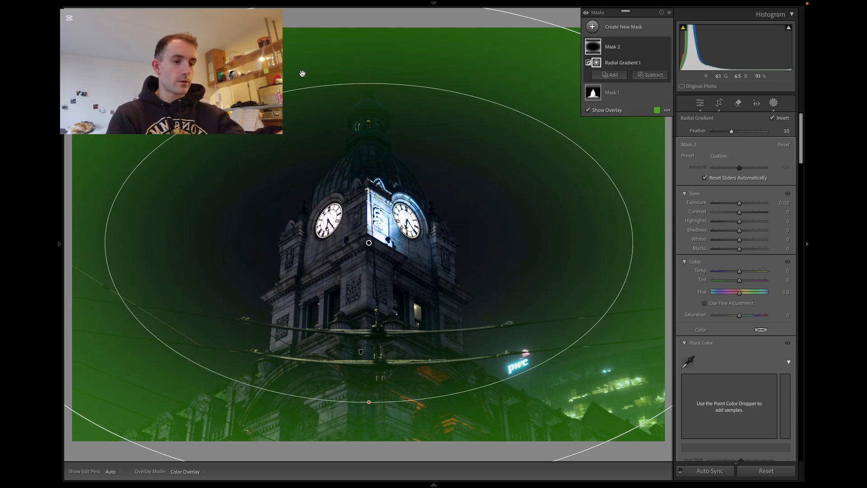
click(302, 72)
drag(369, 108, 378, 60)
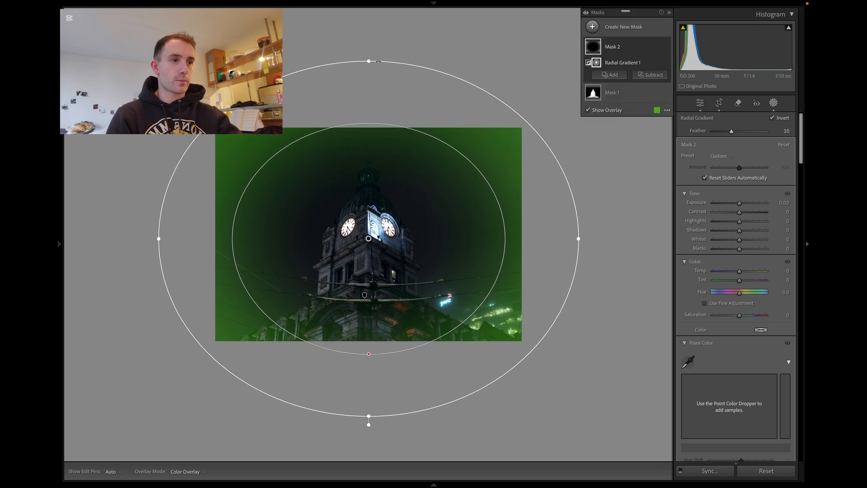
drag(732, 131, 741, 133)
click(700, 103)
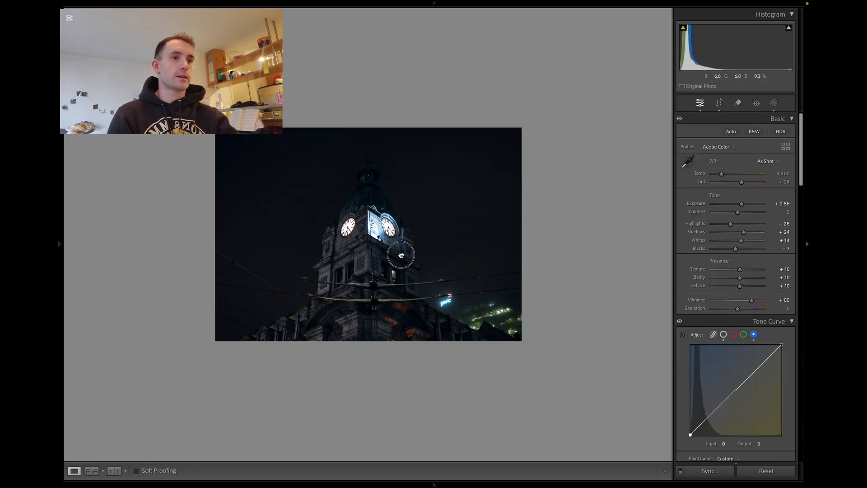
Compare the edited photo against the original in a full-screen before/after view.
click(397, 252)
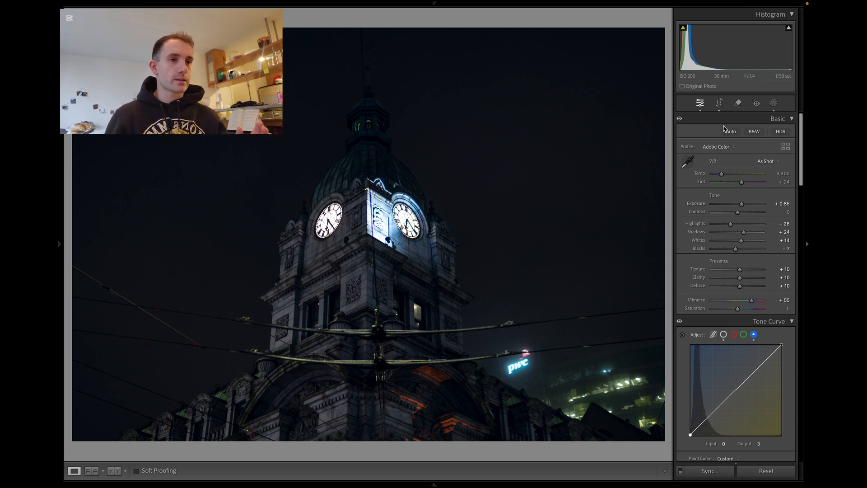
key(Tab)
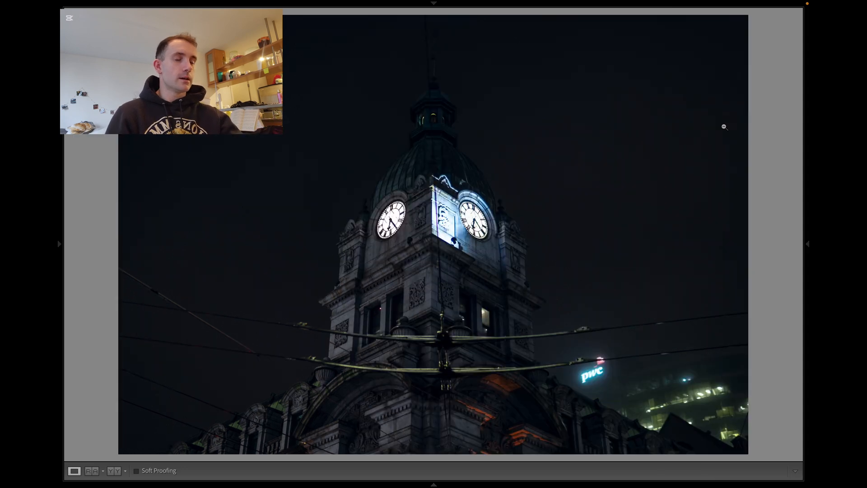
key(backslash)
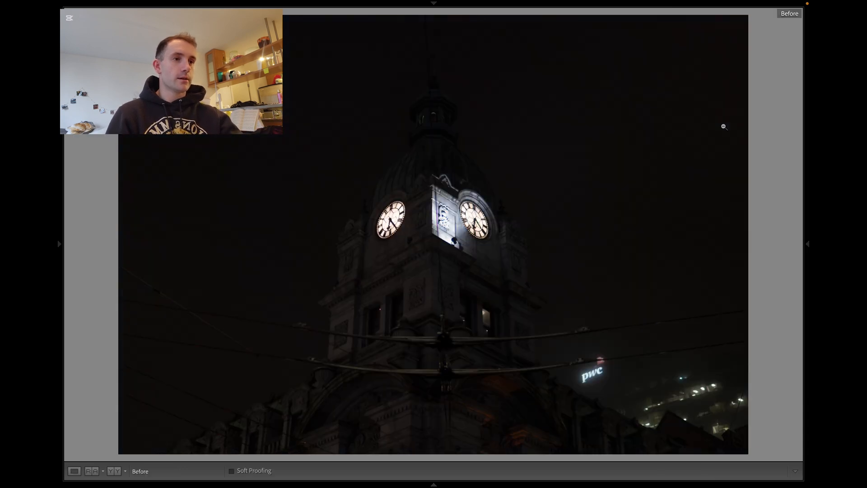
key(backslash)
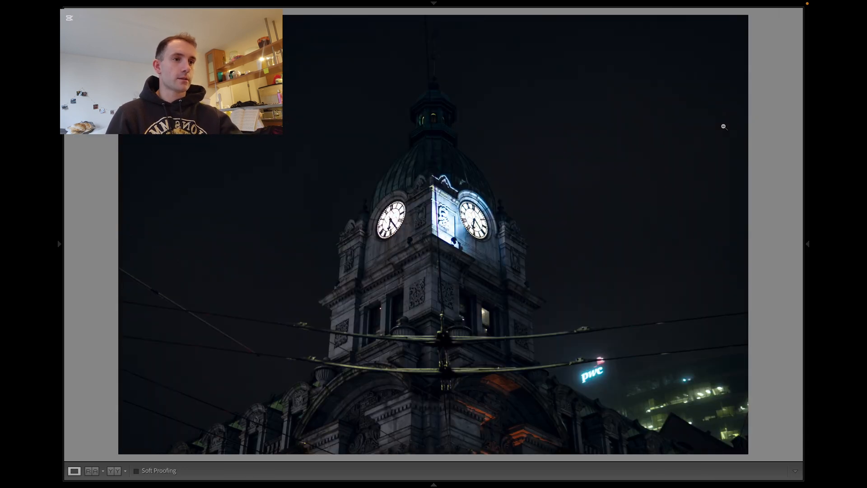
mouse_move(811, 279)
click(810, 261)
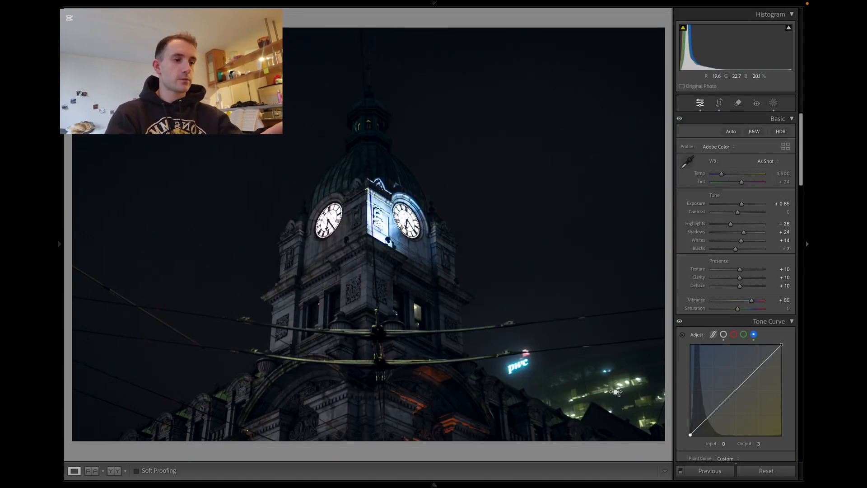
Add a radial gradient over the city lights at lower right with feather about 96.
key(shift+m)
drag(599, 387, 703, 449)
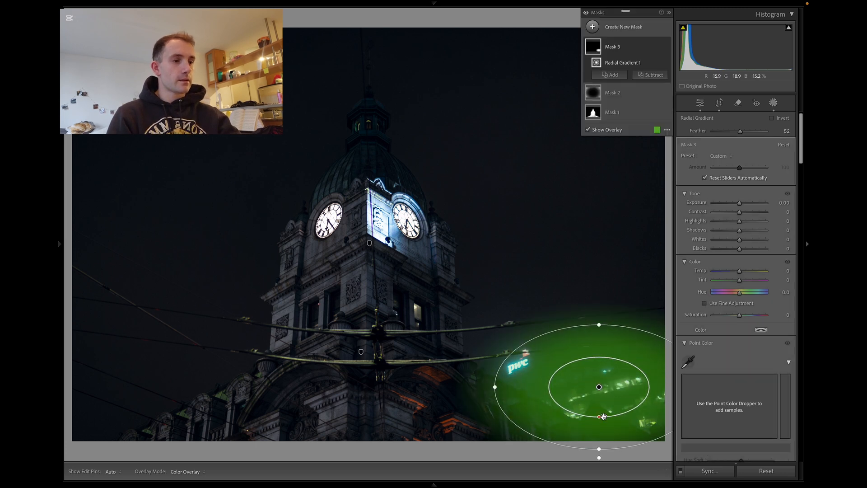
drag(599, 417, 603, 389)
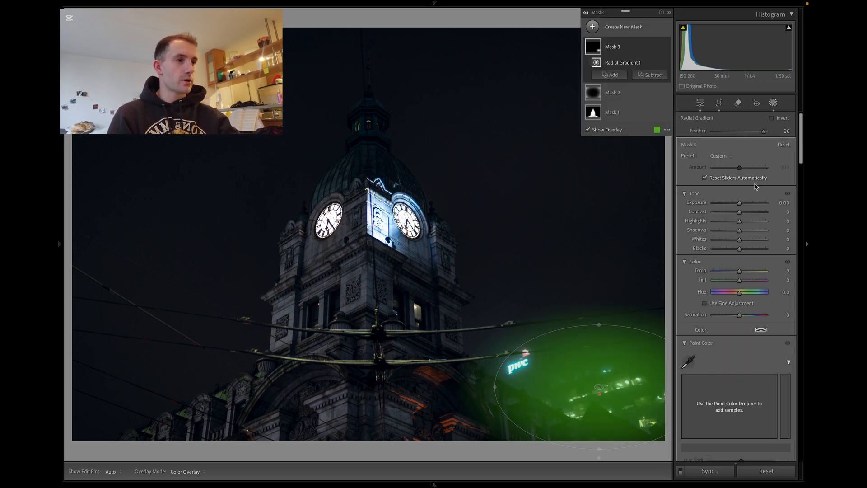
Set the lights mask's exposure to 0.29 and temperature to -18.
drag(739, 203, 743, 206)
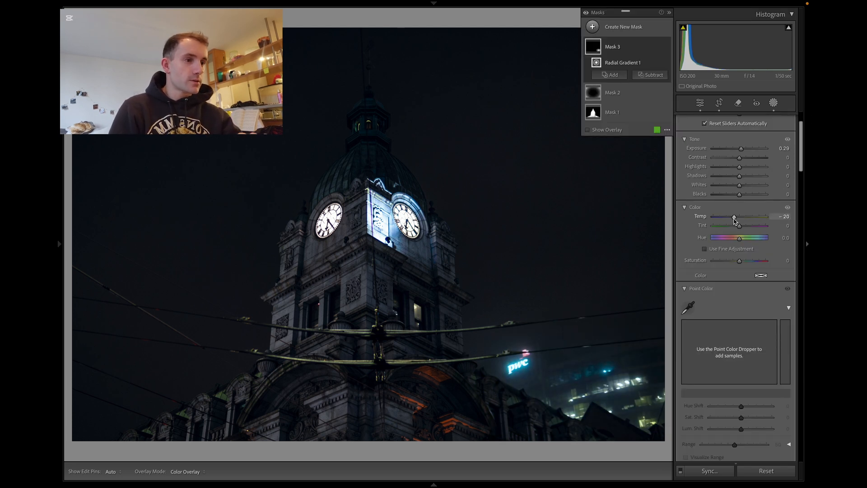
drag(735, 220, 753, 223)
double_click(747, 221)
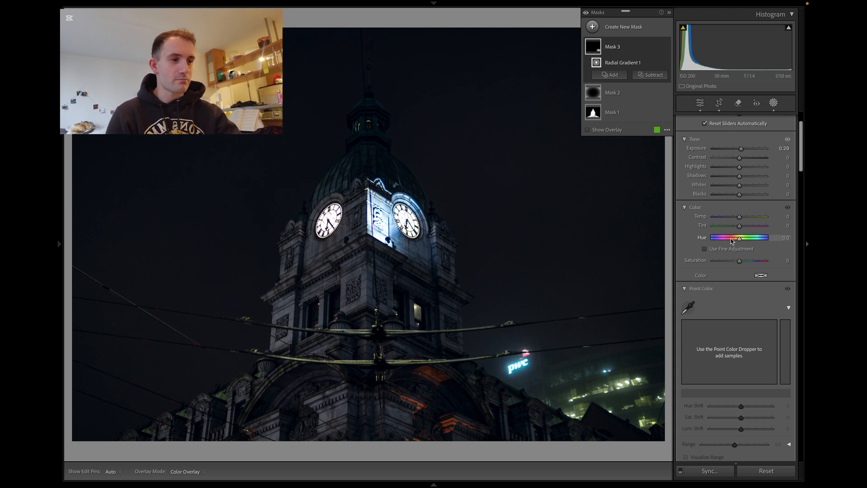
click(740, 219)
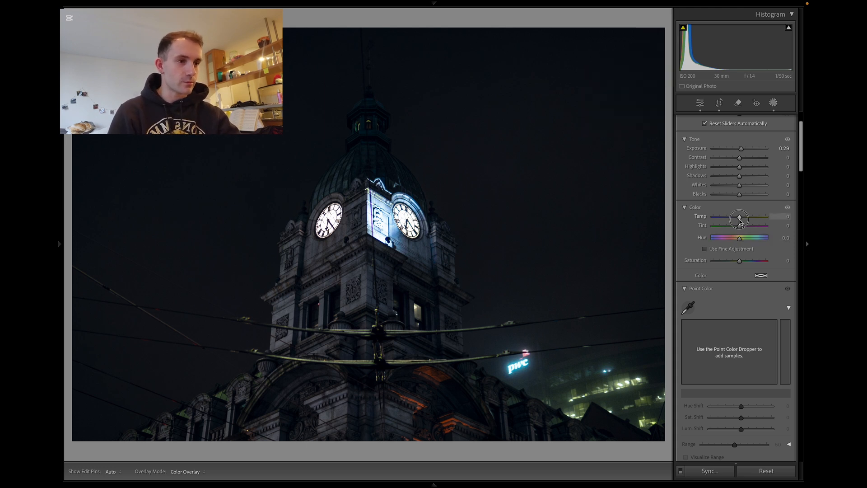
drag(740, 222, 734, 220)
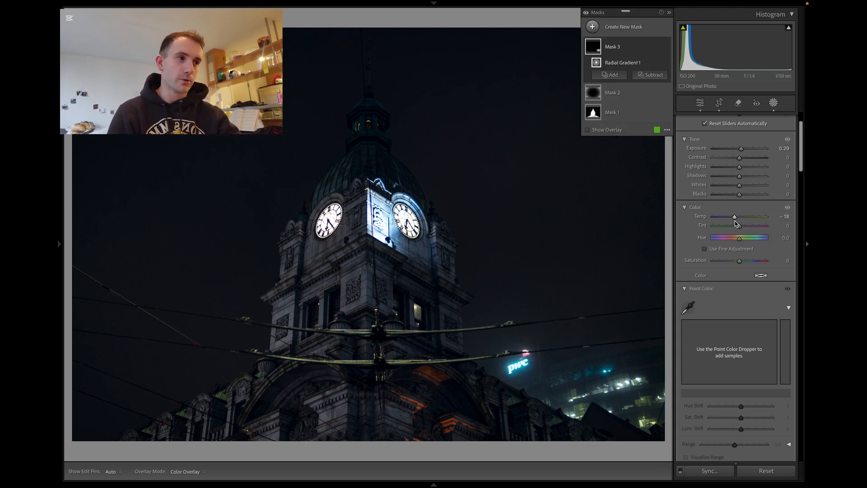
Set the lights mask's Dehaze to -25 and return to the main edit panels.
drag(803, 172, 802, 181)
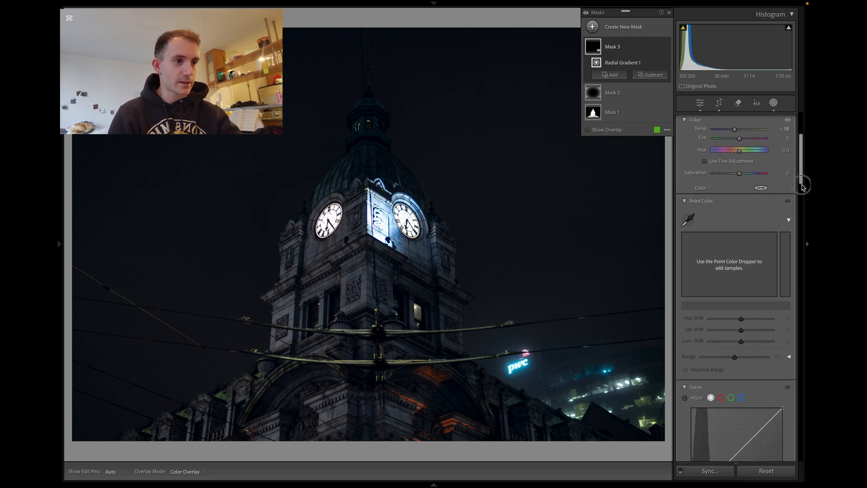
click(700, 103)
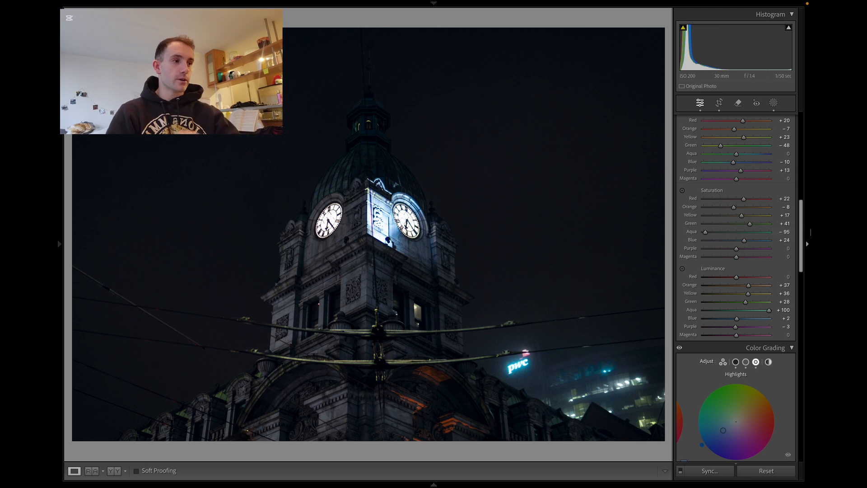
drag(801, 238, 801, 136)
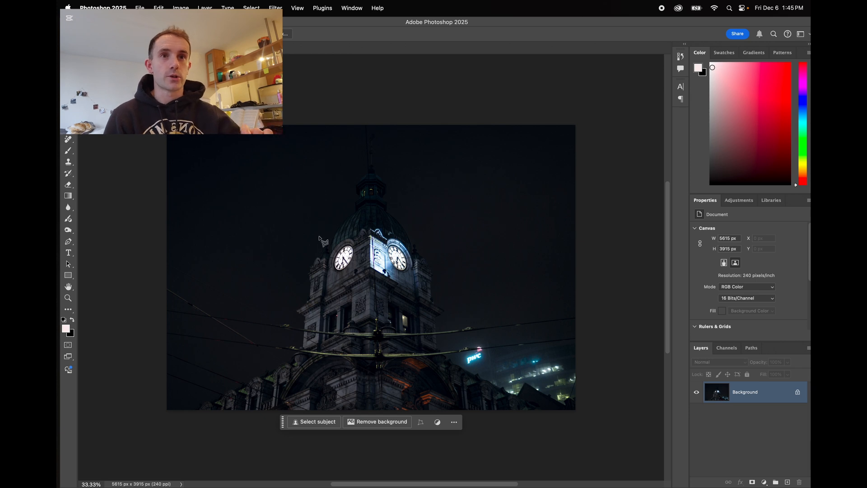
Remove the wires and cables across the photo using the Remove tool's Find distractions option.
click(68, 143)
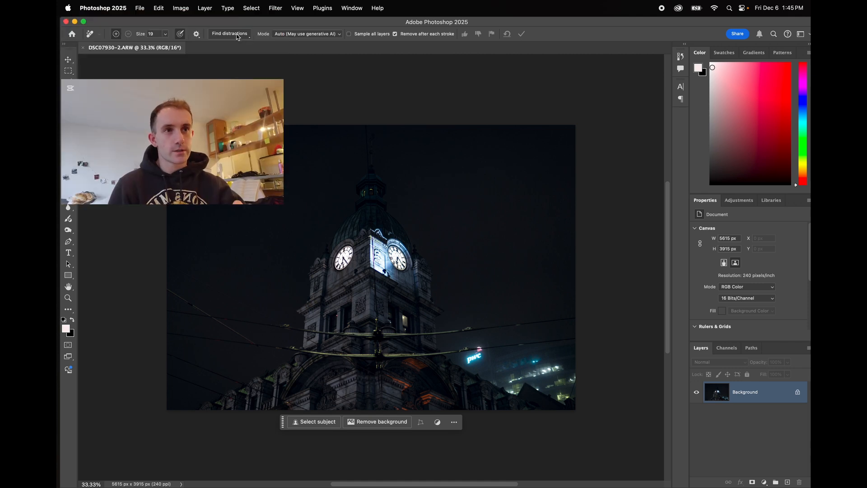
click(236, 35)
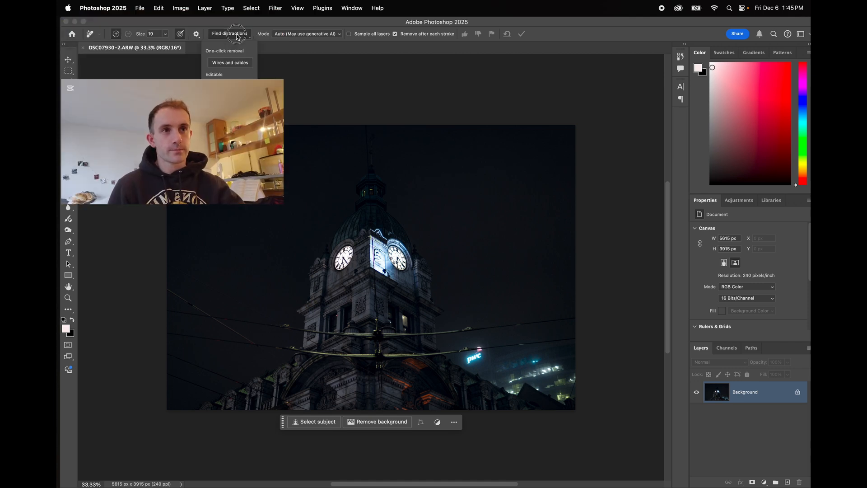
click(237, 63)
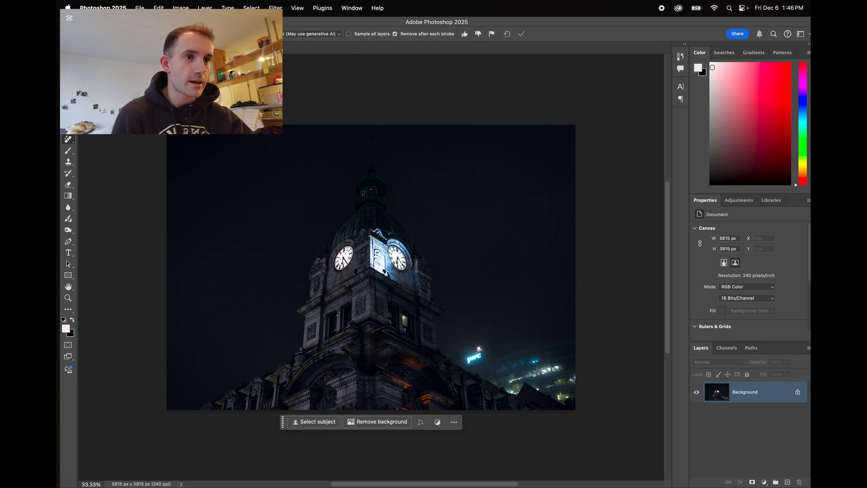
Lasso-select the thin vertical wire running up the clock tower's spire and generative fill it with the prompt "remove wire".
key(v)
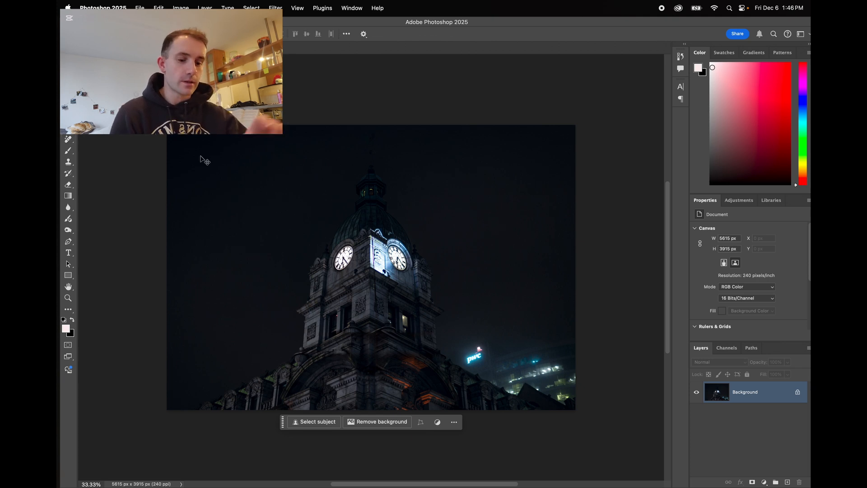
scroll(371, 273, up, 2)
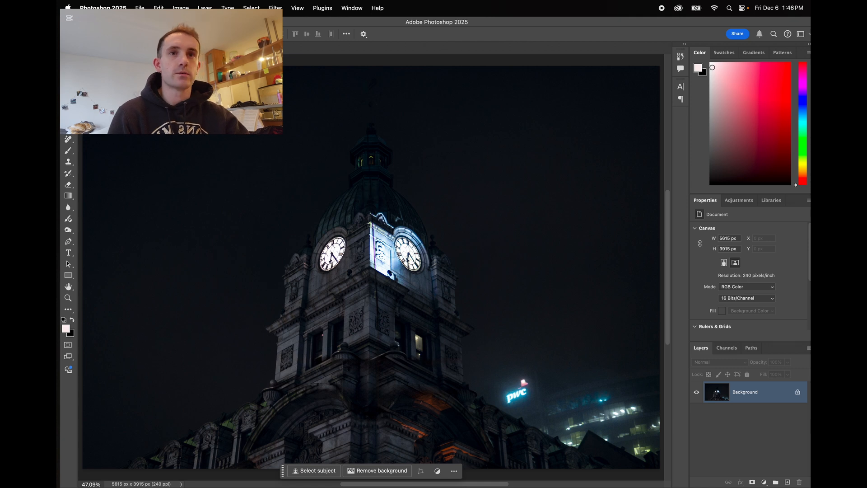
key(l)
click(378, 332)
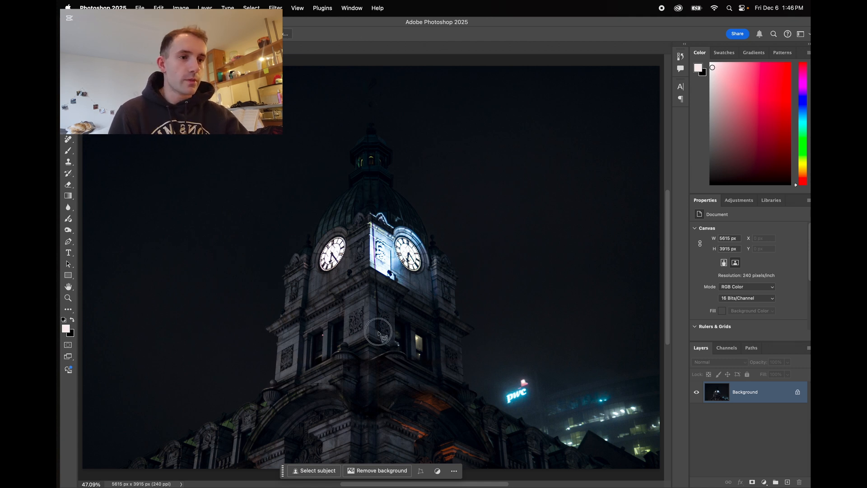
click(385, 331)
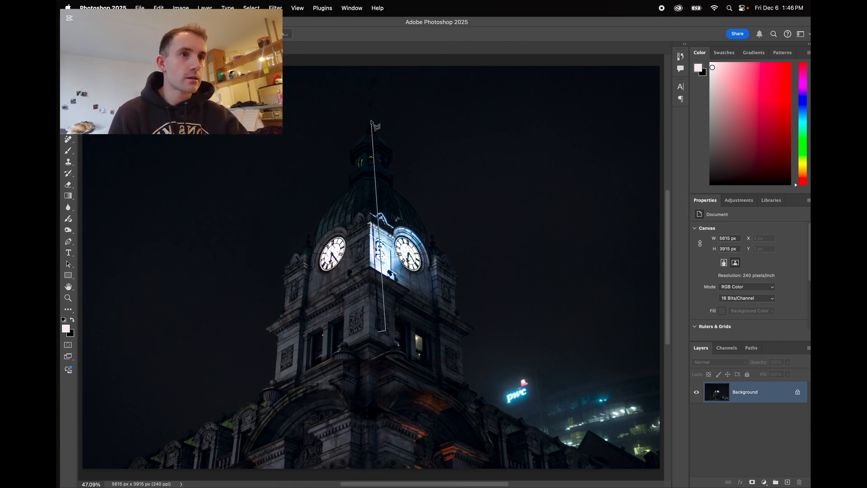
click(370, 104)
click(365, 105)
double_click(364, 152)
click(317, 341)
text(remove )
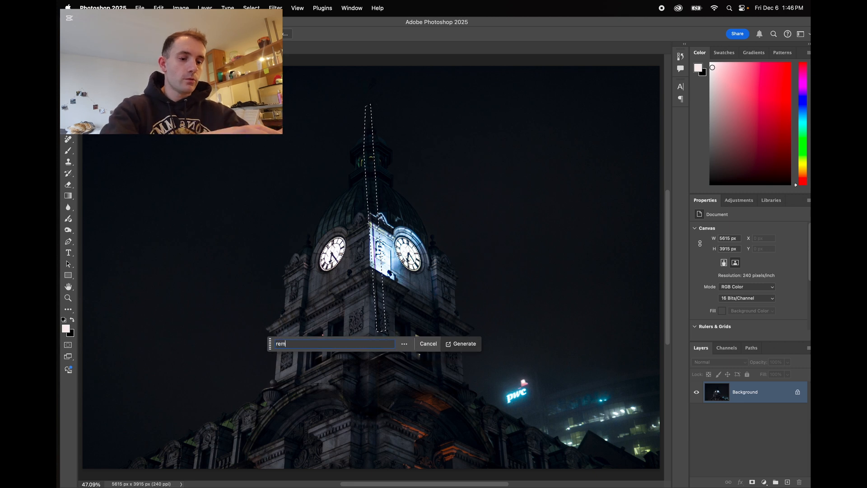
text(wire)
key(Return)
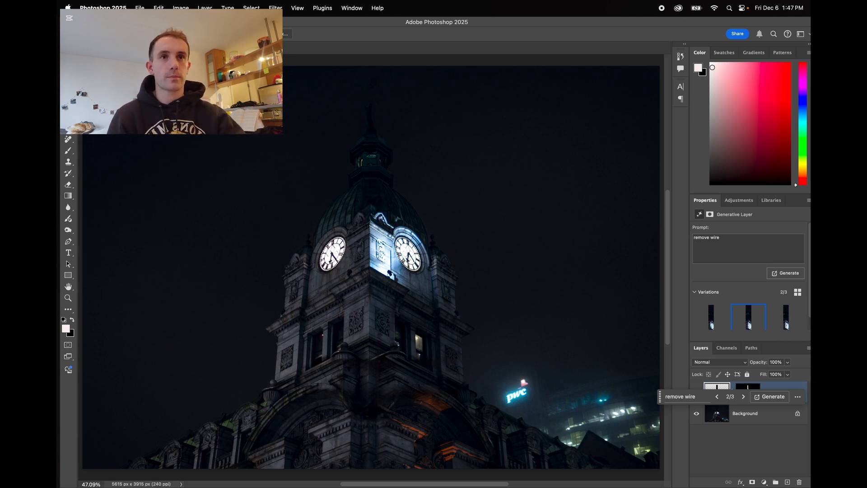
Quit Photoshop to return the edit to Lightroom Classic and show the filmstrip.
key(super+q)
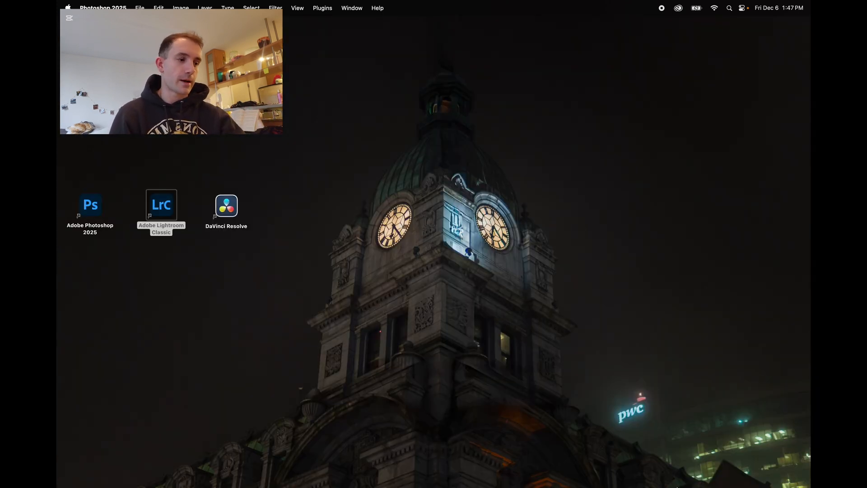
click(668, 467)
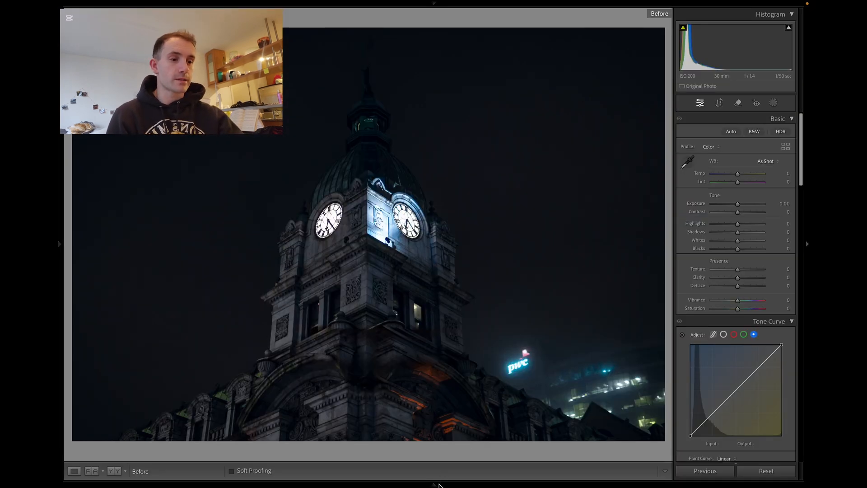
click(437, 484)
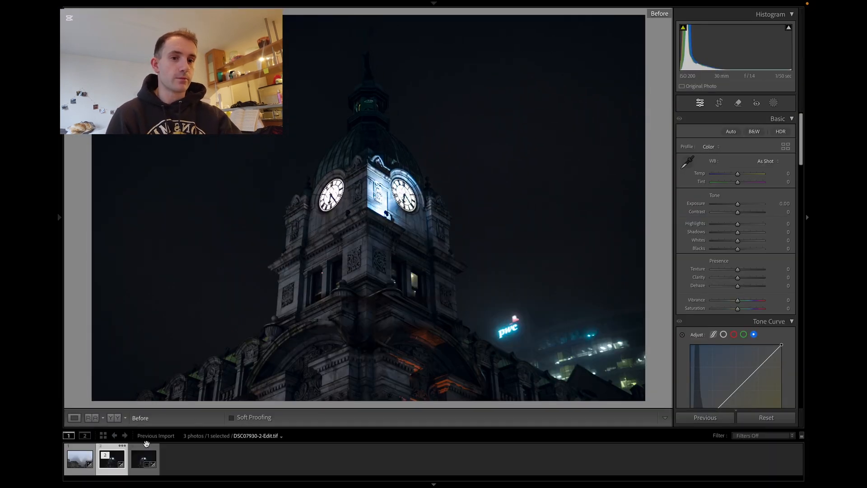
Compare the edited TIFF against the original RAW photo and its before view in the filmstrip.
click(139, 467)
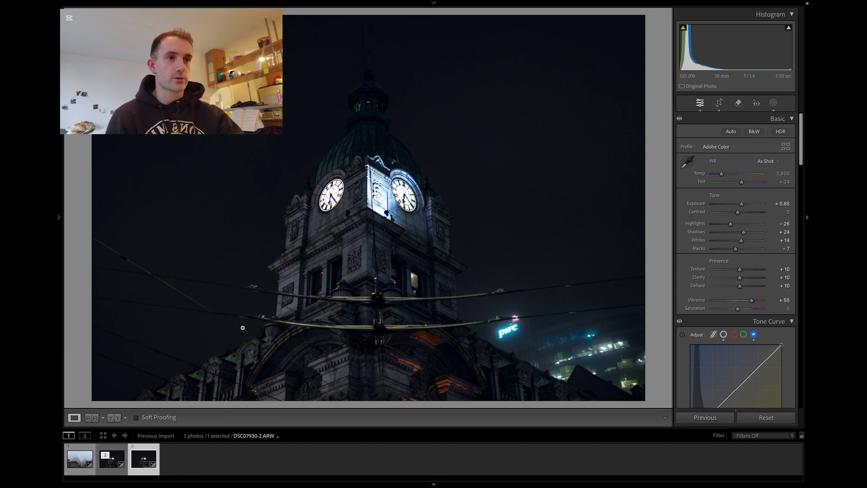
click(114, 467)
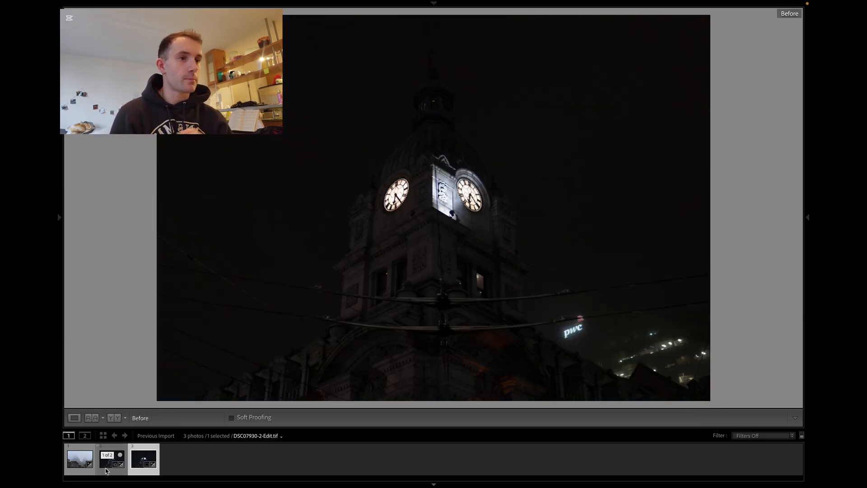
click(106, 470)
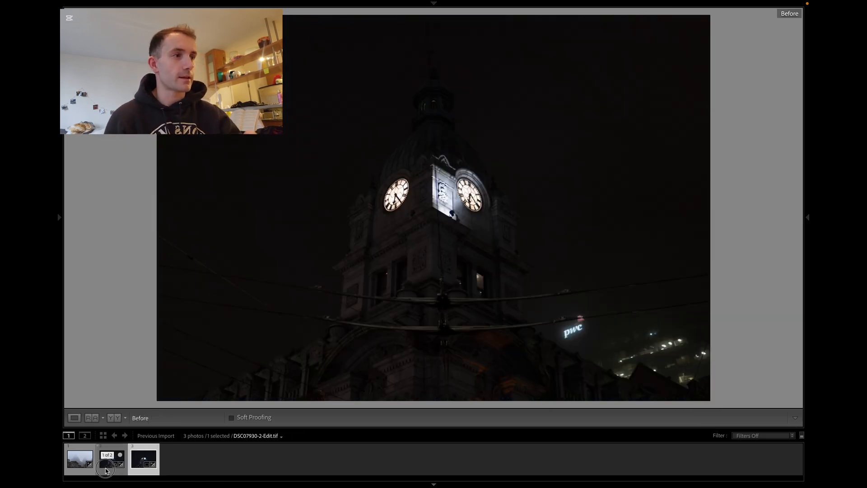
click(135, 471)
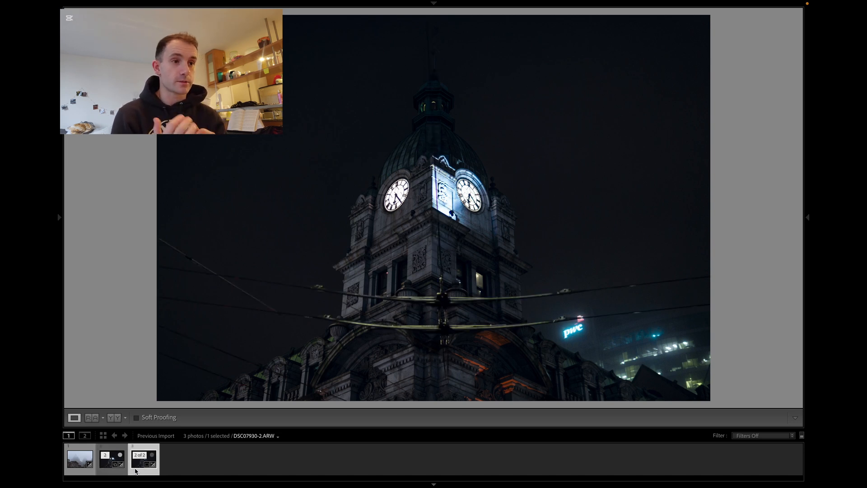
key(backslash)
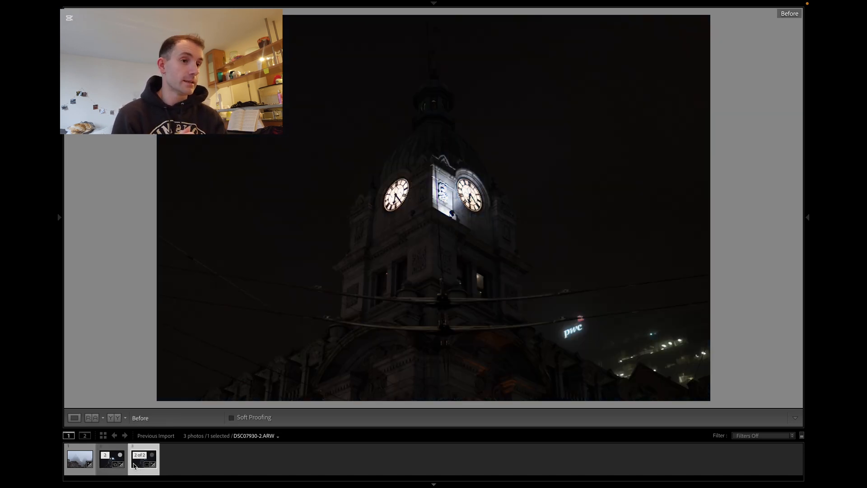
click(110, 460)
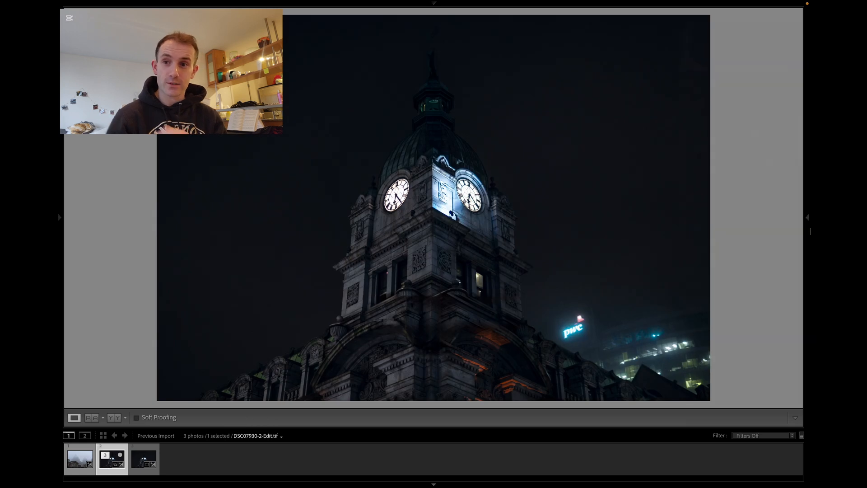